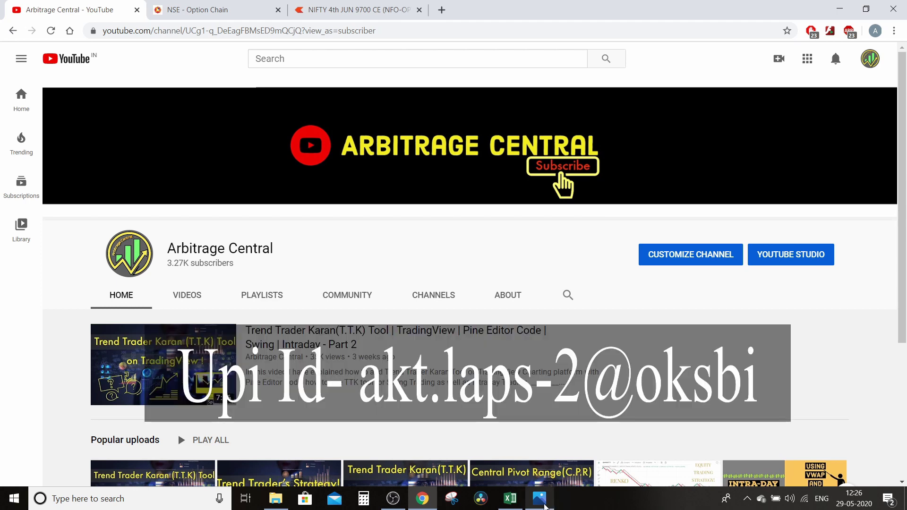
Look through the received-payment screenshots in Photos and return to the Arbitrage Central channel page in Chrome
{"action": "left_click", "coordinate": [539, 499]}
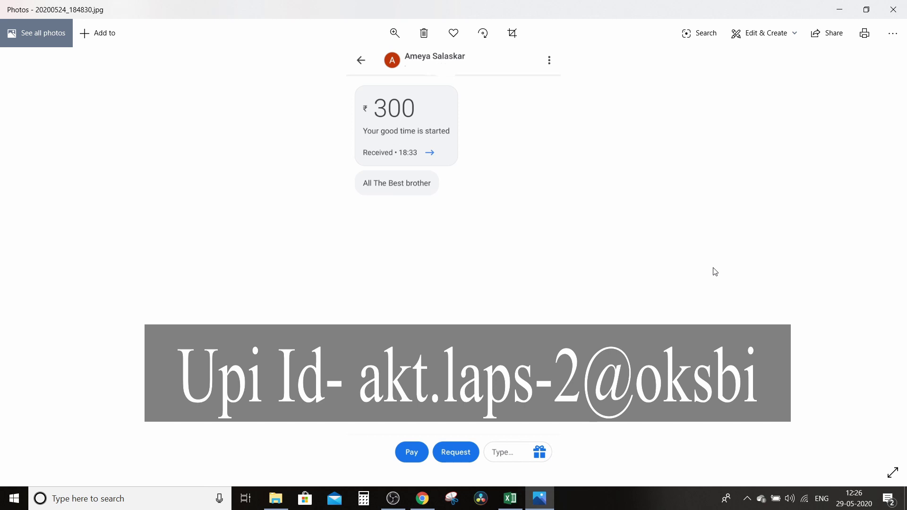
{"action": "key", "text": "Right"}
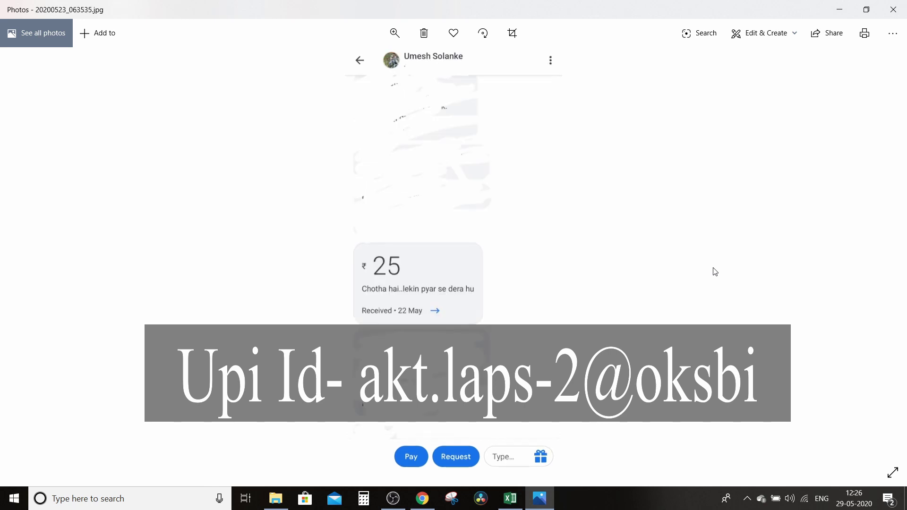
{"action": "key", "text": "Right"}
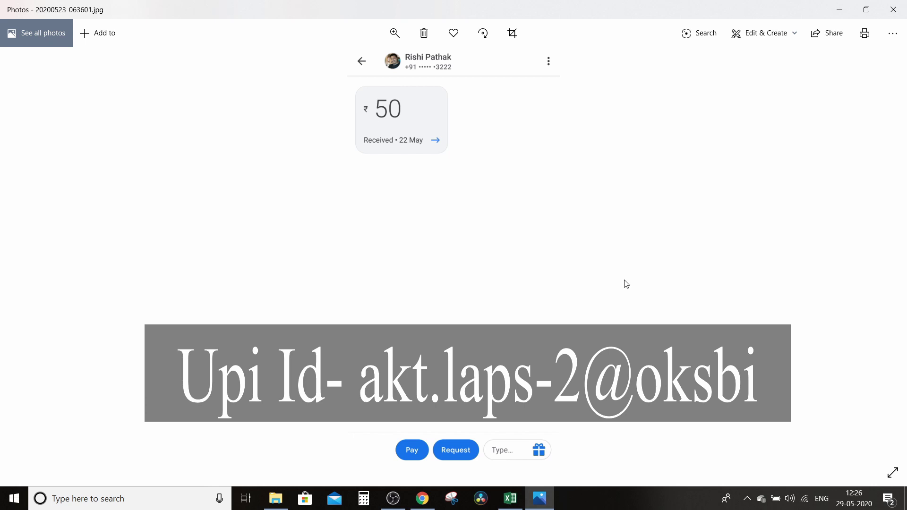
{"action": "left_click", "coordinate": [432, 497]}
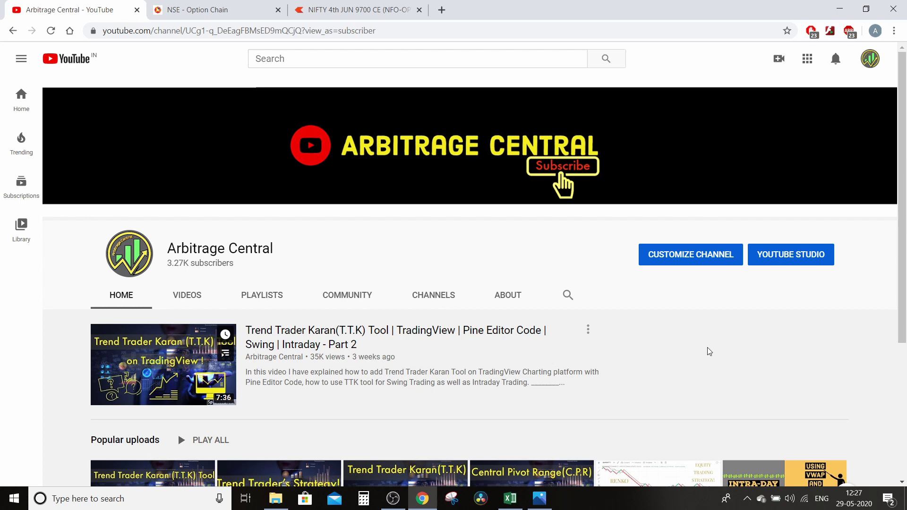
Review the NIFTY option chain on the NSE page, highlighting the calls figures of the 9,400 strike
{"action": "left_click", "coordinate": [217, 9]}
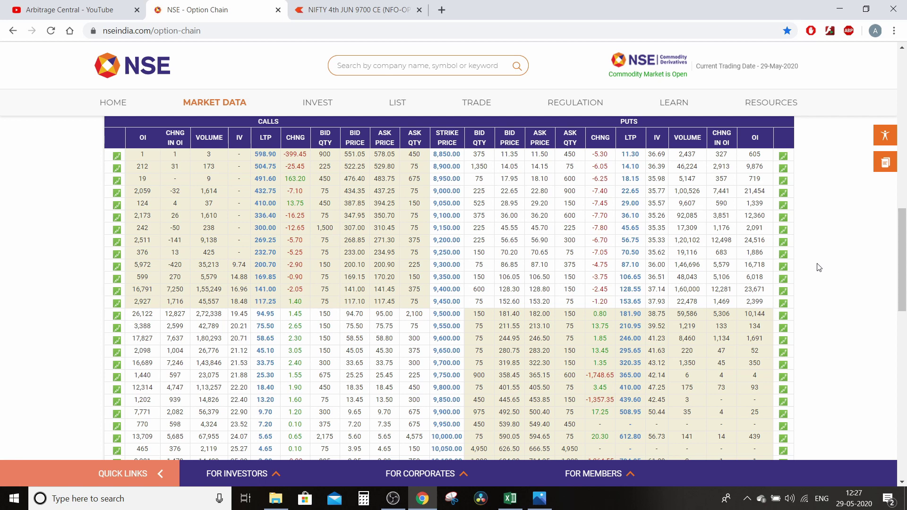
{"action": "scroll", "coordinate": [818, 267], "scroll_direction": "up", "scroll_amount": 9}
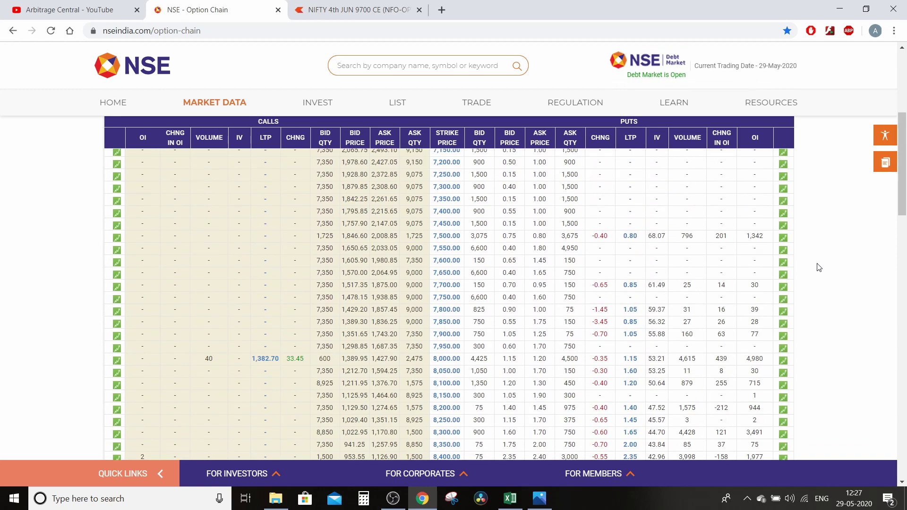
{"action": "scroll", "coordinate": [818, 267], "scroll_direction": "up", "scroll_amount": 6}
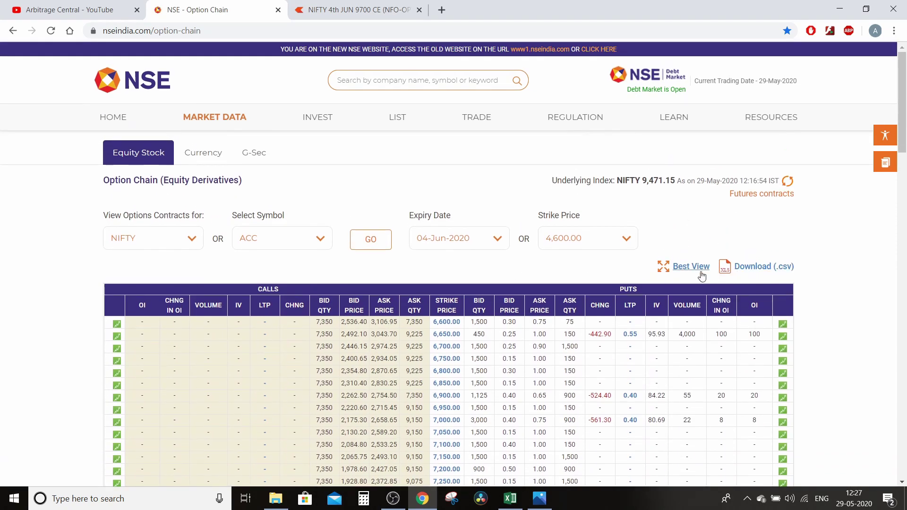
{"action": "scroll", "coordinate": [832, 330], "scroll_direction": "down", "scroll_amount": 14}
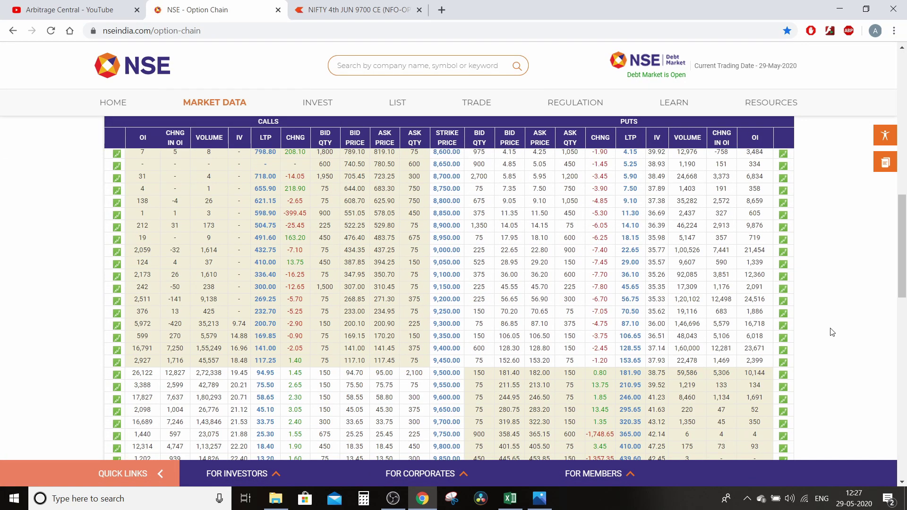
{"action": "scroll", "coordinate": [831, 332], "scroll_direction": "down", "scroll_amount": 3}
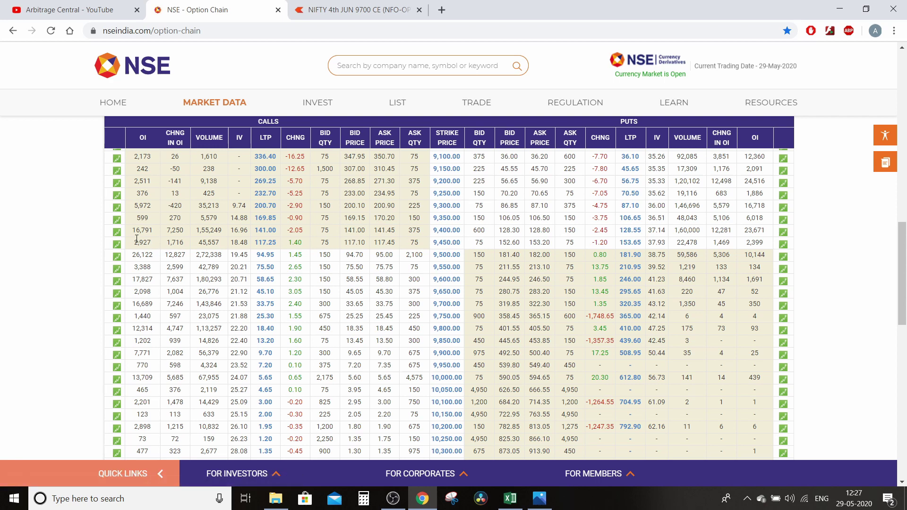
{"action": "left_click_drag", "start_coordinate": [132, 231], "coordinate": [431, 232]}
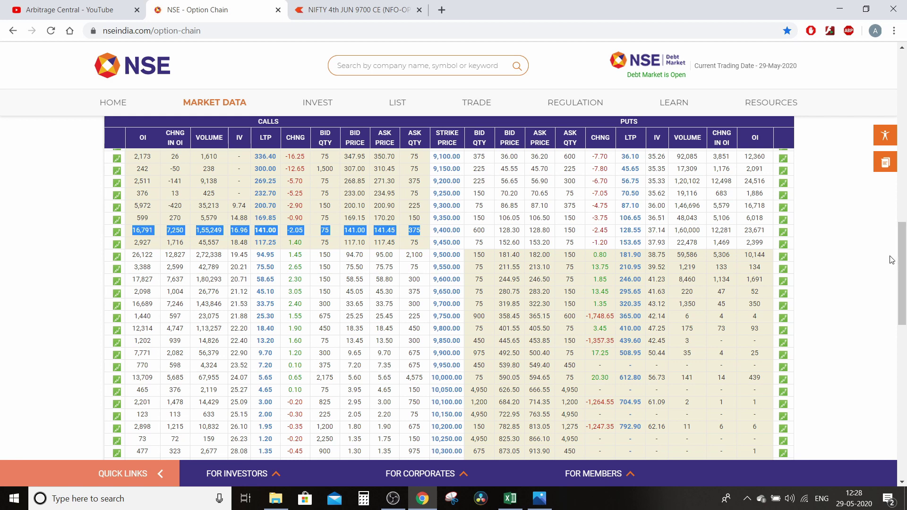
{"action": "left_click", "coordinate": [826, 261]}
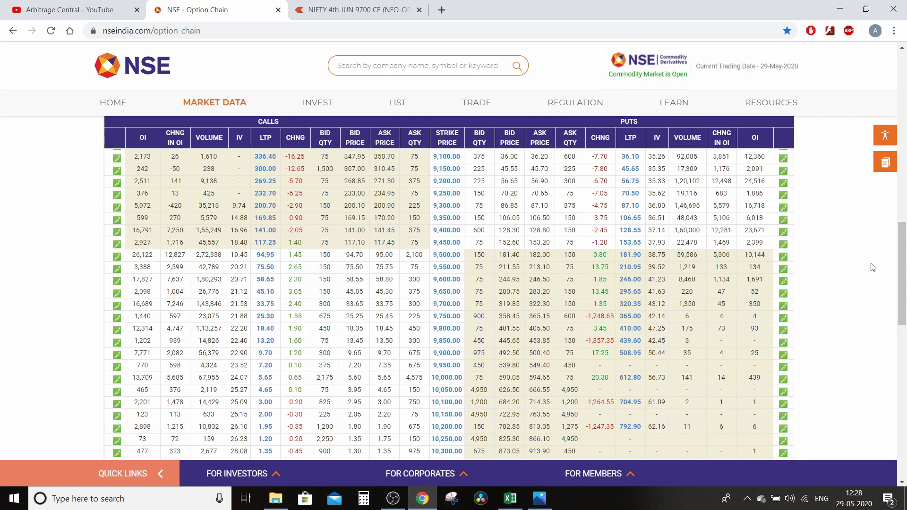
Switch to the OI Option Chain workbook in Excel and view the Option Data sheet's filtered calls and puts at 100% zoom
{"action": "left_click", "coordinate": [518, 500]}
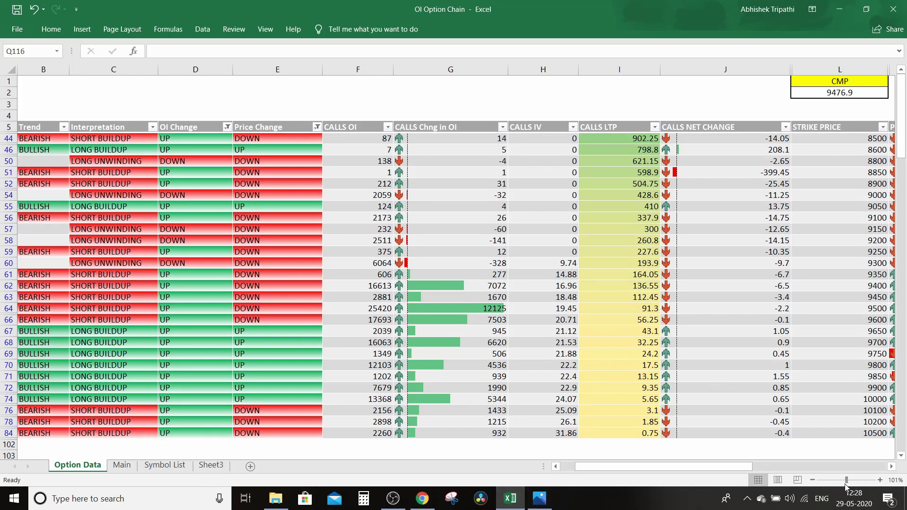
{"action": "left_click_drag", "start_coordinate": [846, 479], "coordinate": [830, 482]}
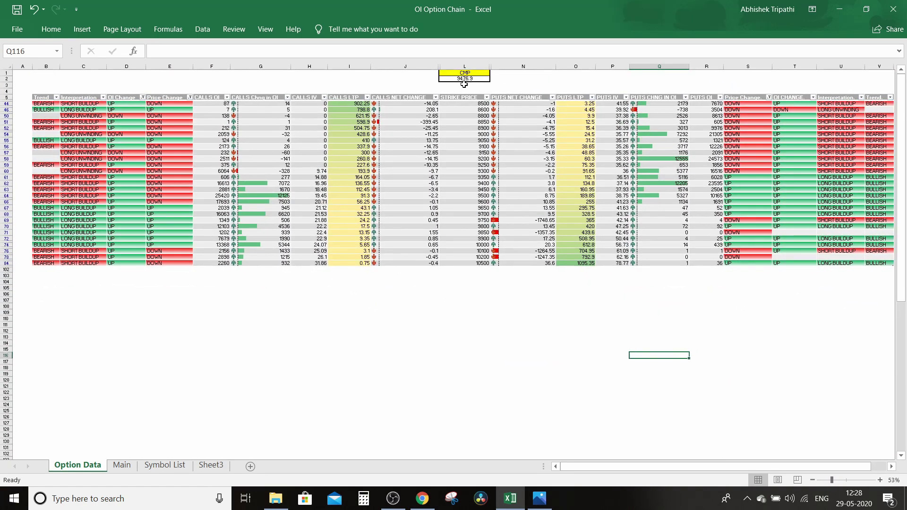
{"action": "left_click", "coordinate": [837, 480]}
{"action": "left_click_drag", "start_coordinate": [838, 480], "coordinate": [846, 481]}
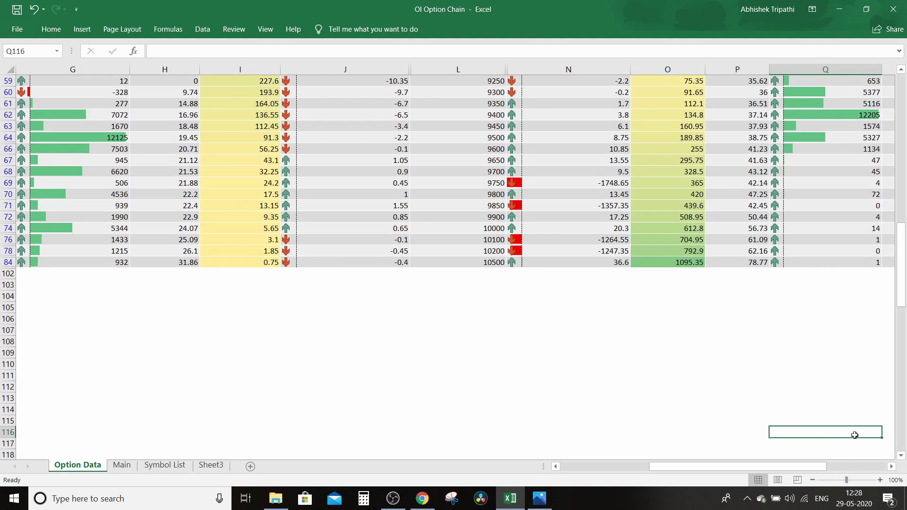
{"action": "scroll", "coordinate": [816, 367], "scroll_direction": "up", "scroll_amount": 5}
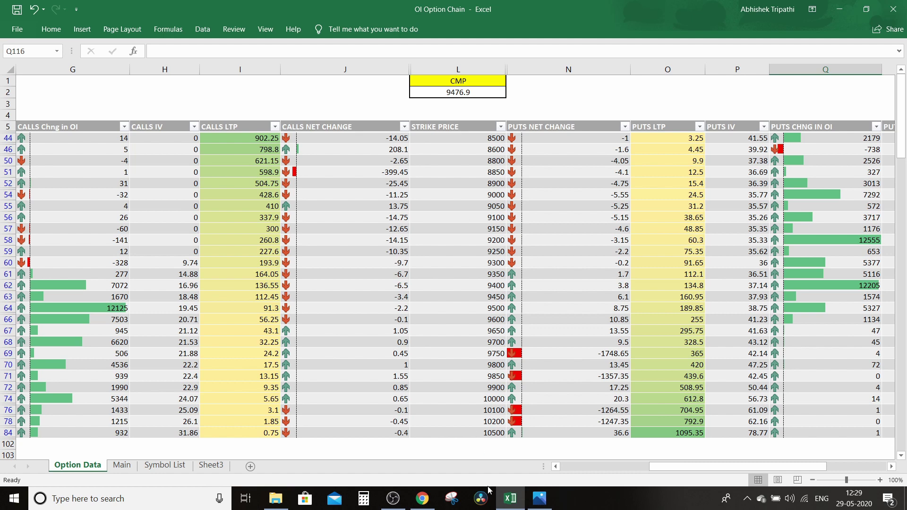
Compare the NSE option chain in Chrome with the Excel workbook, and examine the calls trend, interpretation and OI change columns
{"action": "left_click", "coordinate": [422, 498]}
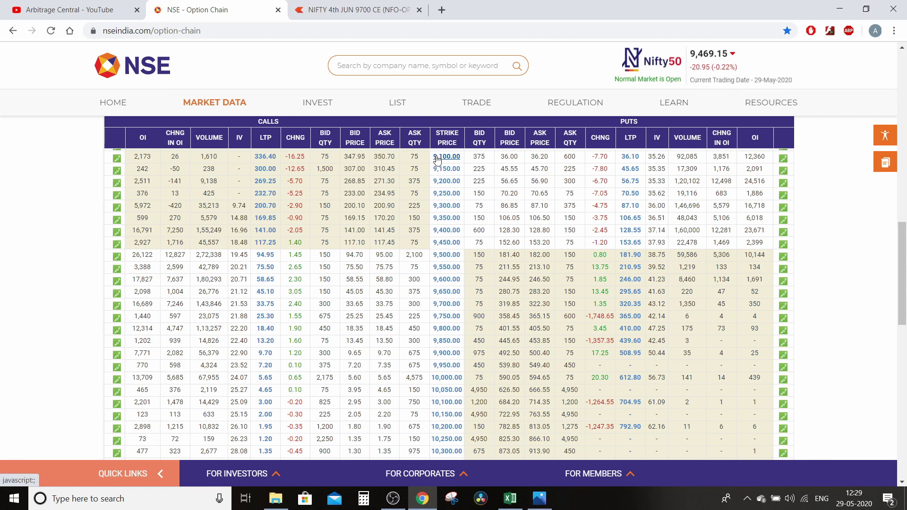
{"action": "left_click", "coordinate": [510, 498]}
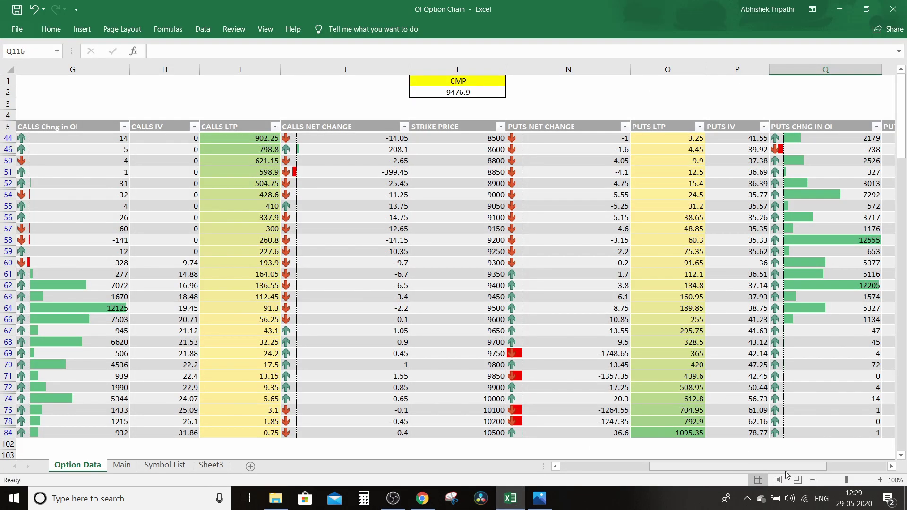
{"action": "left_click_drag", "start_coordinate": [773, 467], "coordinate": [699, 467]}
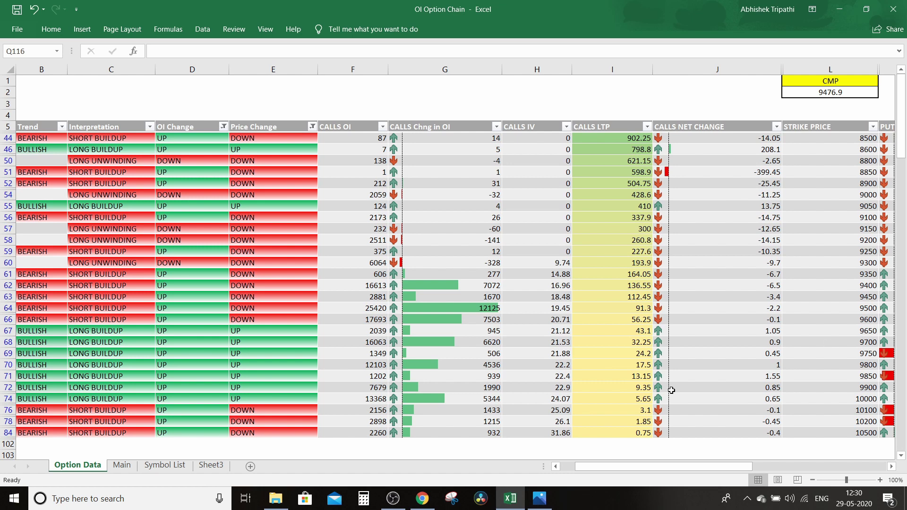
Switch to the Zerodha Kite chart in Chrome and load the NIFTY 4th JUN 9650 CE option by searching for "9650 ce nifty"
{"action": "left_click", "coordinate": [422, 498]}
{"action": "left_click", "coordinate": [345, 10]}
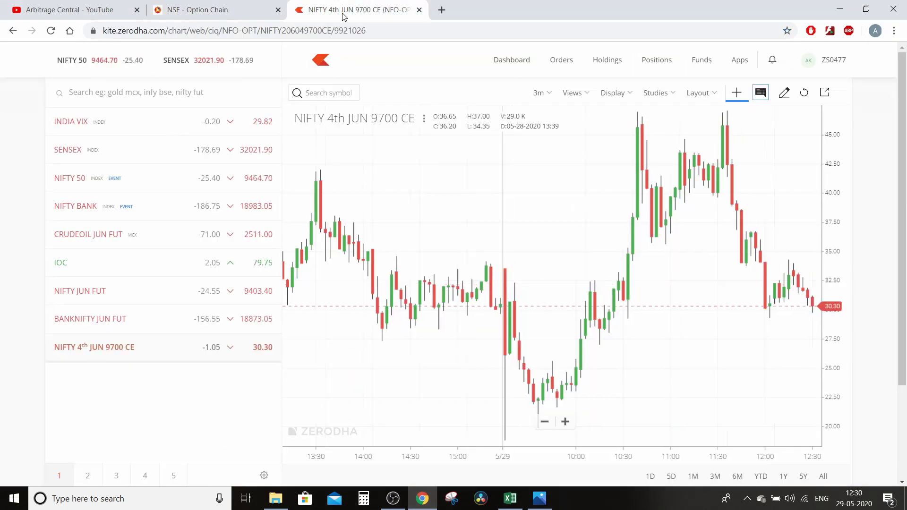
{"action": "left_click", "coordinate": [328, 92]}
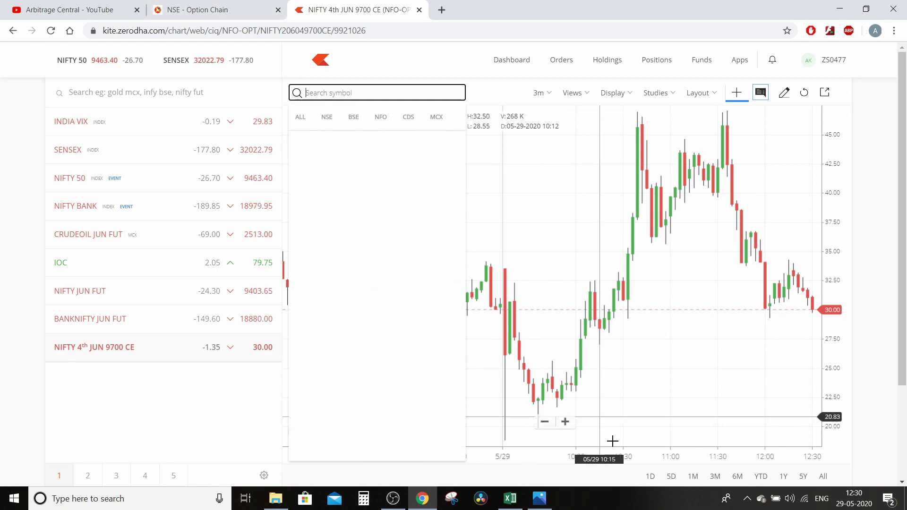
{"action": "left_click", "coordinate": [517, 500]}
{"action": "left_click", "coordinate": [510, 498]}
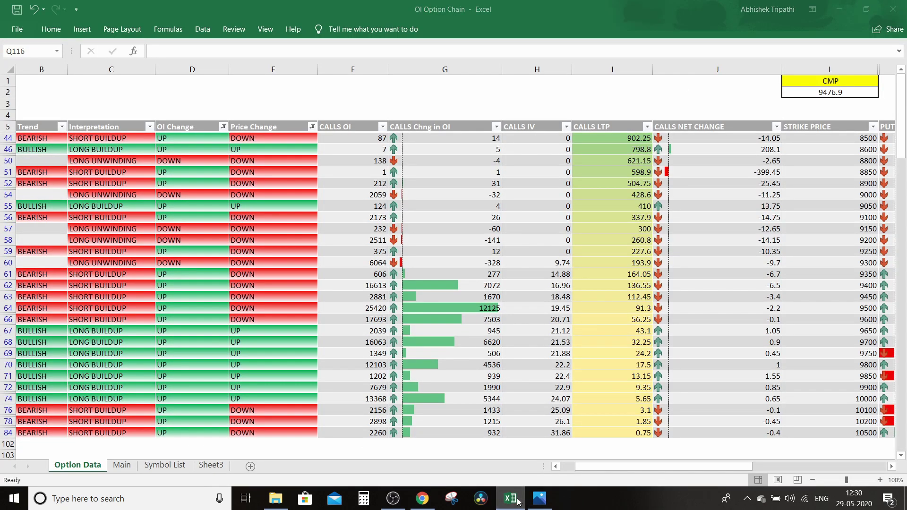
{"action": "type", "text": "96"}
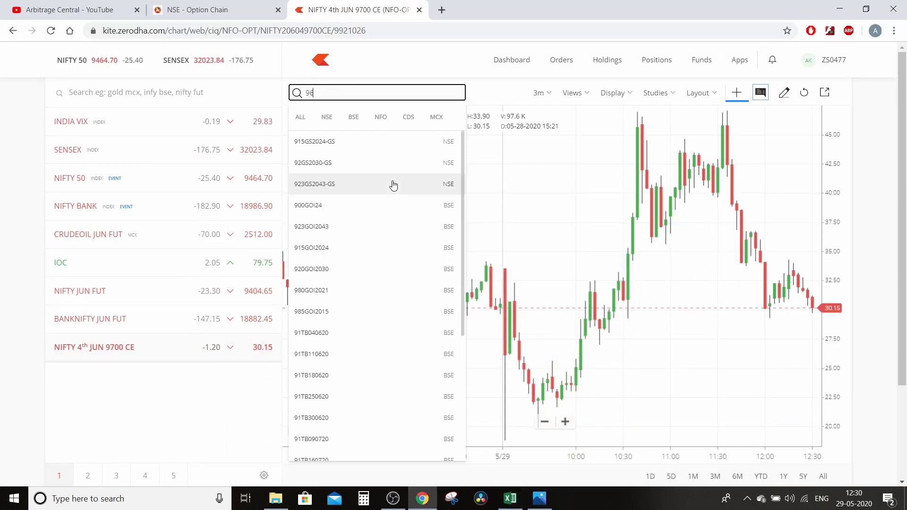
{"action": "type", "text": "50 ce nifty"}
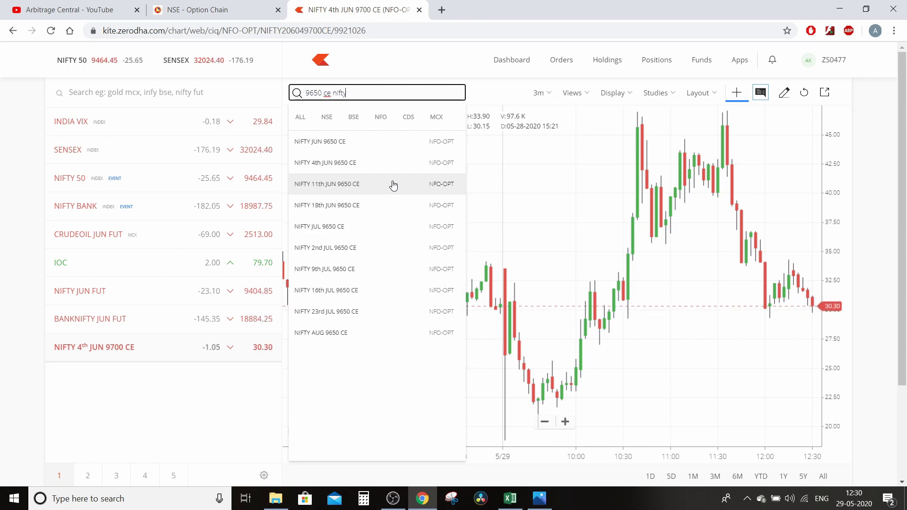
{"action": "left_click", "coordinate": [391, 163]}
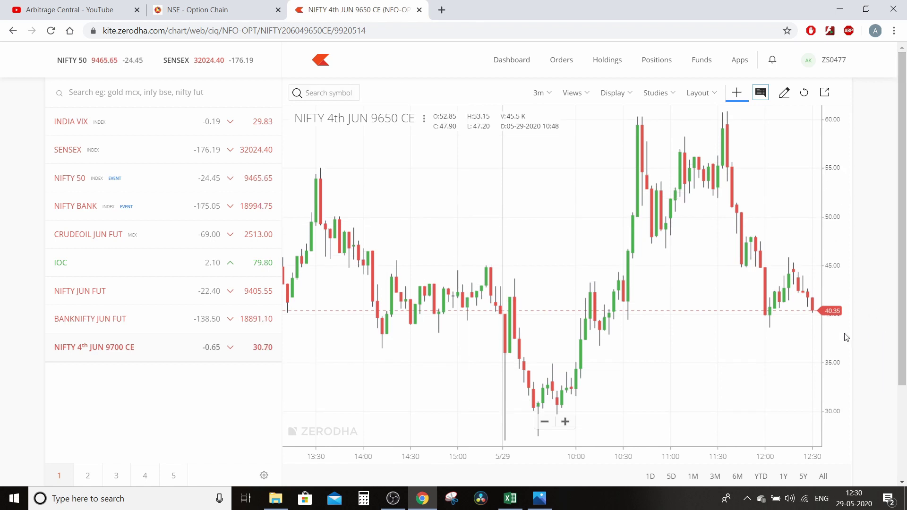
{"action": "scroll", "coordinate": [630, 322], "scroll_direction": "up", "scroll_amount": 5}
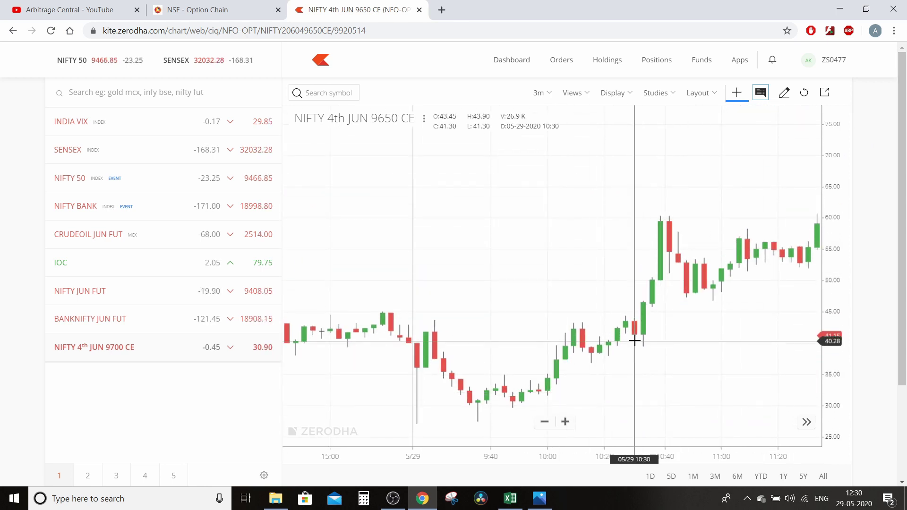
Switch to Calculator, multiply 75 by 30, repeat the same calculation to highlight its result, and close Calculator
{"action": "left_click", "coordinate": [364, 497]}
{"action": "type", "text": "75 × "}
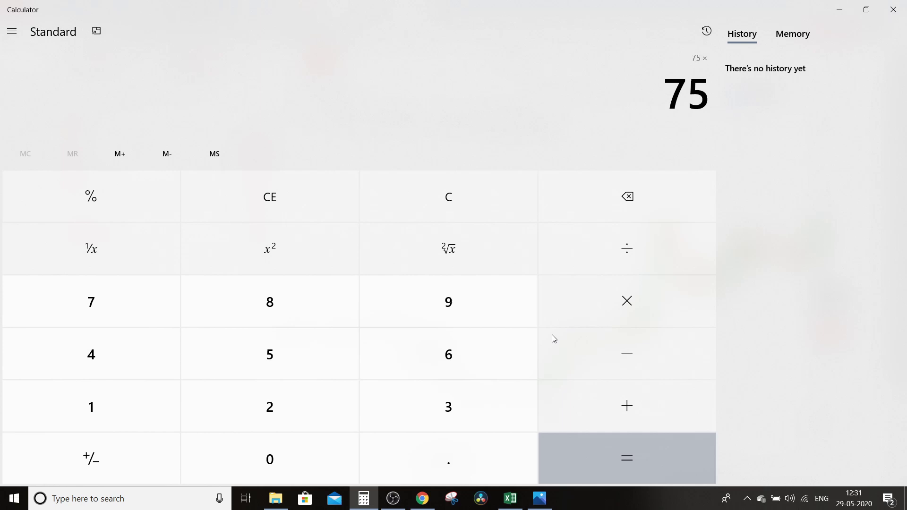
{"action": "type", "text": "30"}
{"action": "key", "text": "Return"}
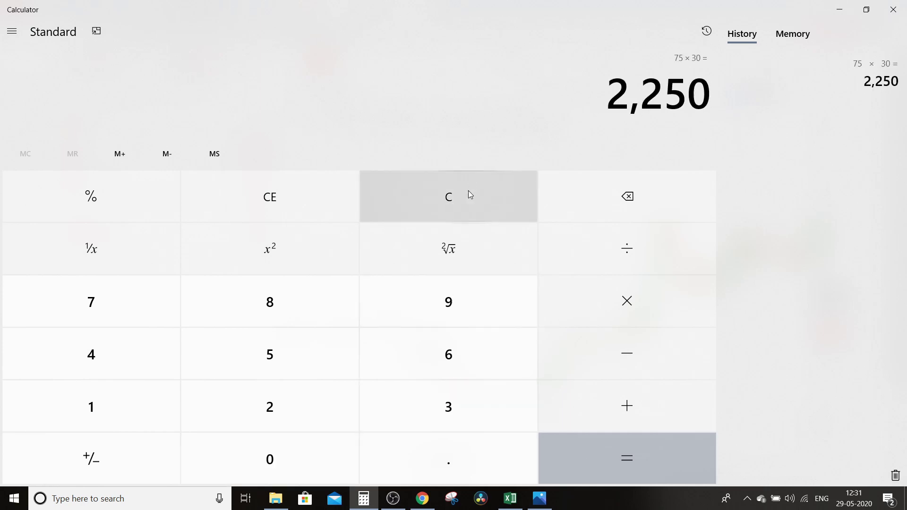
{"action": "left_click", "coordinate": [455, 192]}
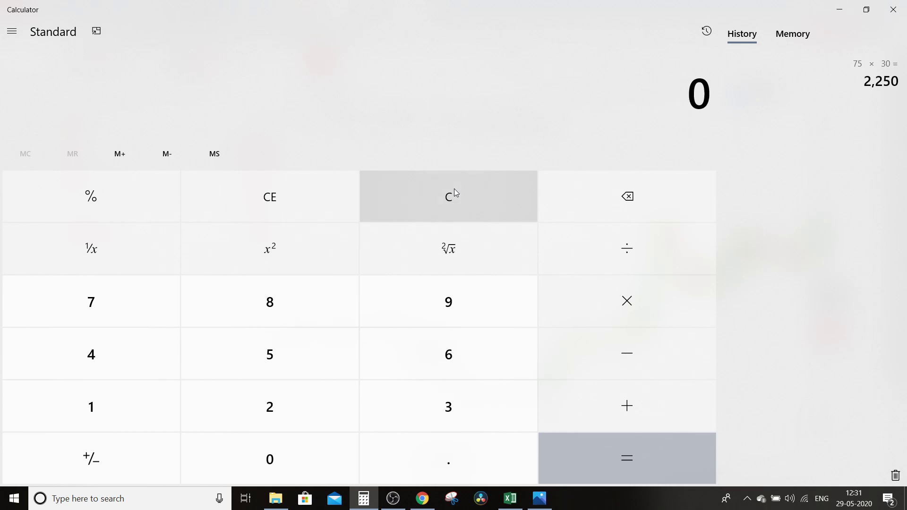
{"action": "type", "text": "75"}
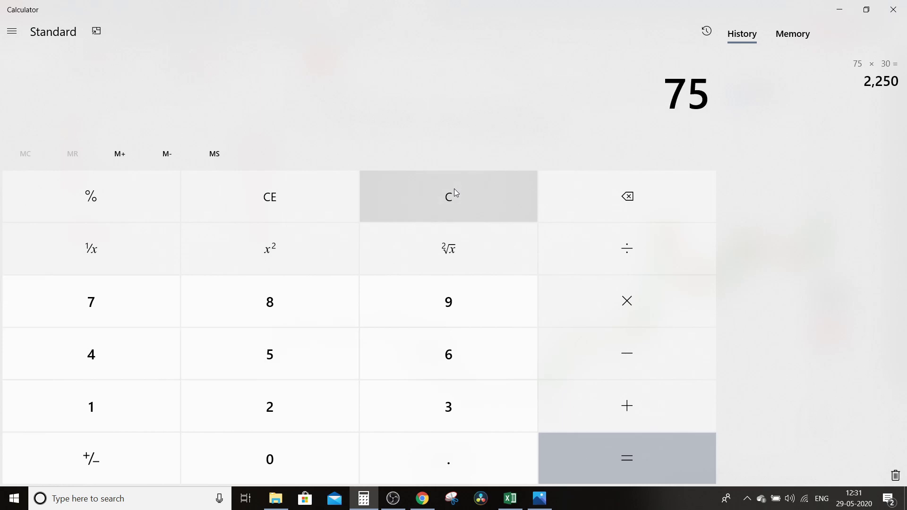
{"action": "type", "text": " × 30"}
{"action": "key", "text": "Return"}
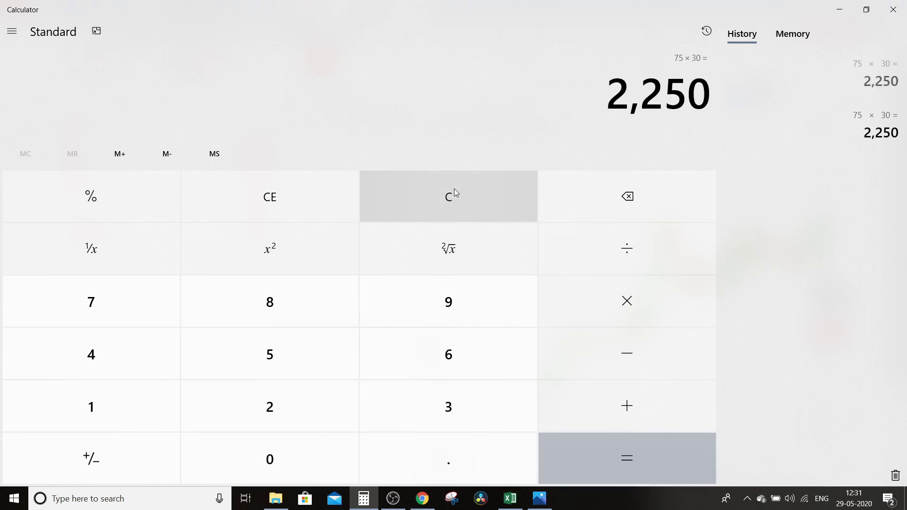
{"action": "left_click_drag", "start_coordinate": [613, 106], "coordinate": [711, 101]}
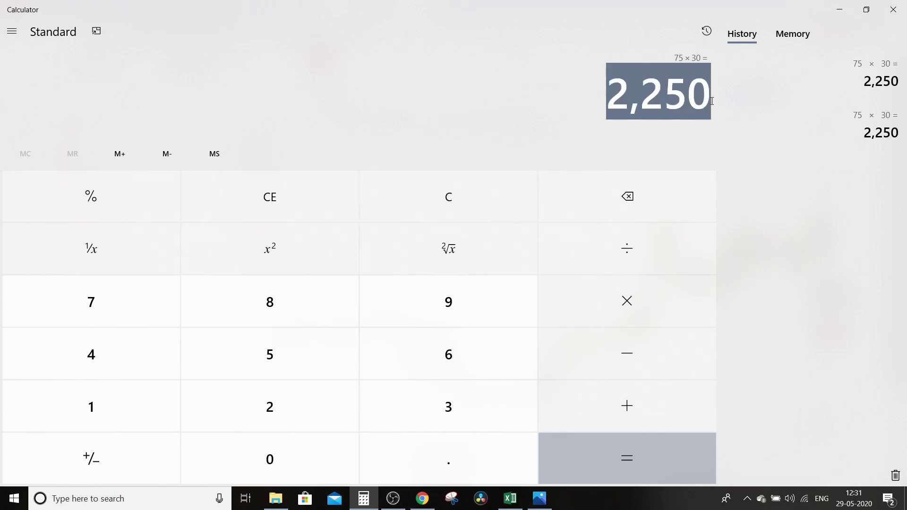
{"action": "left_click", "coordinate": [892, 9]}
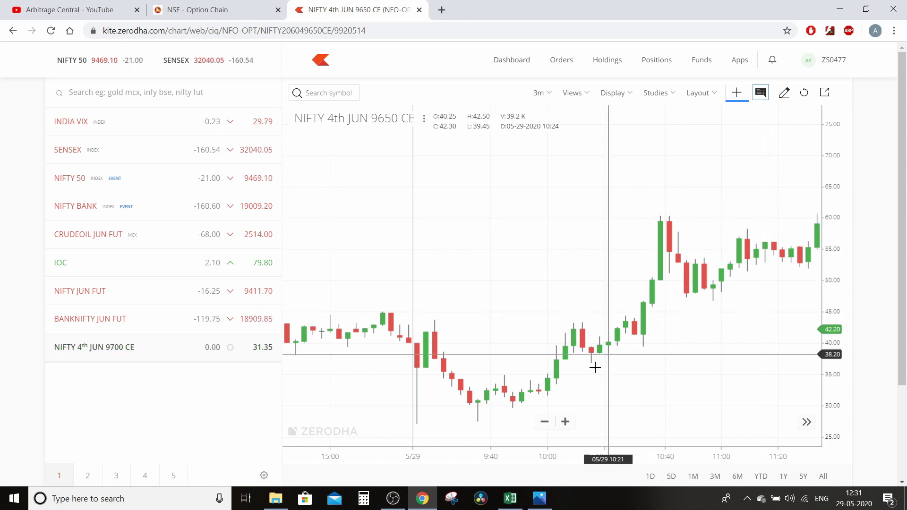
Examine the NIFTY 4th JUN 9650 CE price movement up to the latest candles on the Kite chart
{"action": "scroll", "coordinate": [773, 375], "scroll_direction": "down", "scroll_amount": 5}
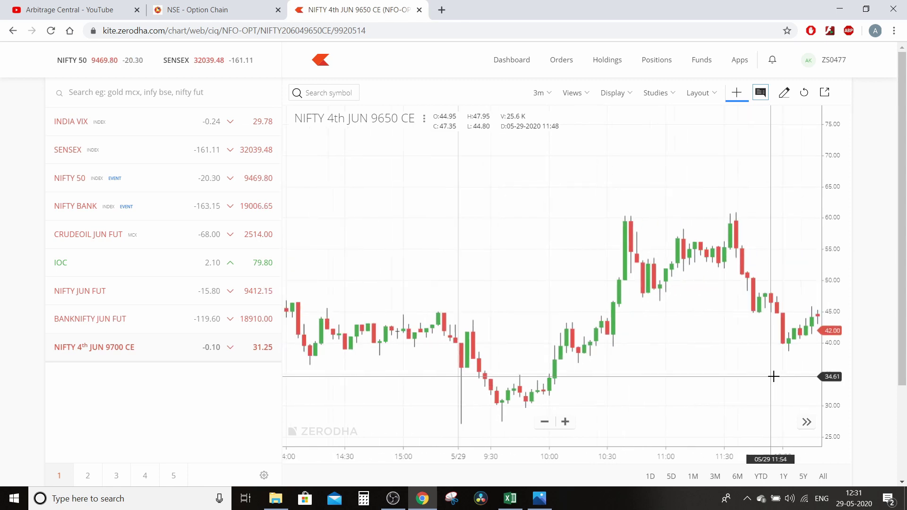
{"action": "left_click_drag", "start_coordinate": [773, 373], "coordinate": [719, 314]}
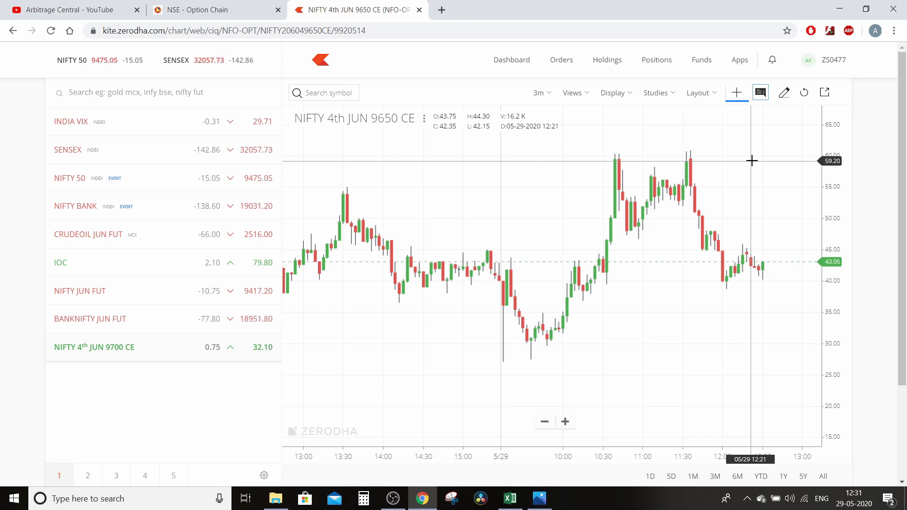
Switch to the Excel workbook and examine the puts columns through OI change, interpretation and trend
{"action": "left_click", "coordinate": [521, 506]}
{"action": "left_click_drag", "start_coordinate": [734, 467], "coordinate": [889, 463]}
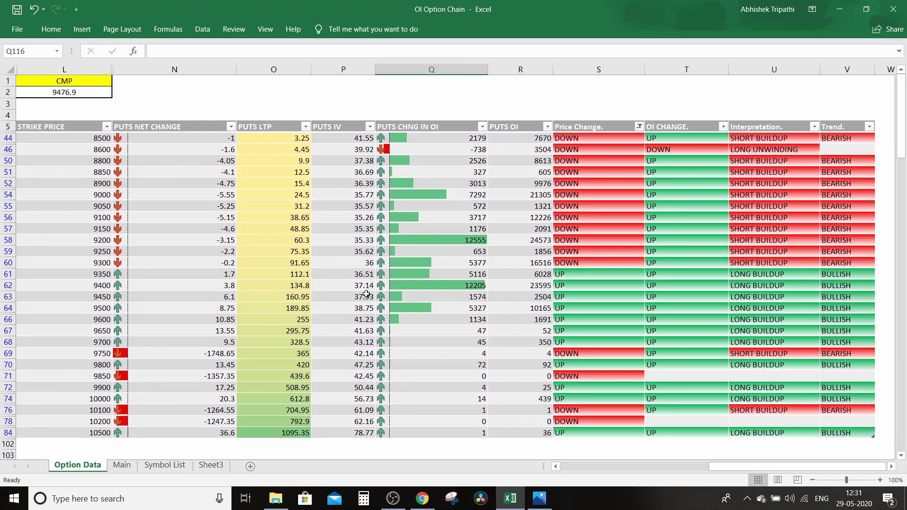
Mark the 9200 strike in the puts data, and set the Main sheet's symbol to BANKNIFTY before returning to the Option Data sheet
{"action": "left_click", "coordinate": [91, 242]}
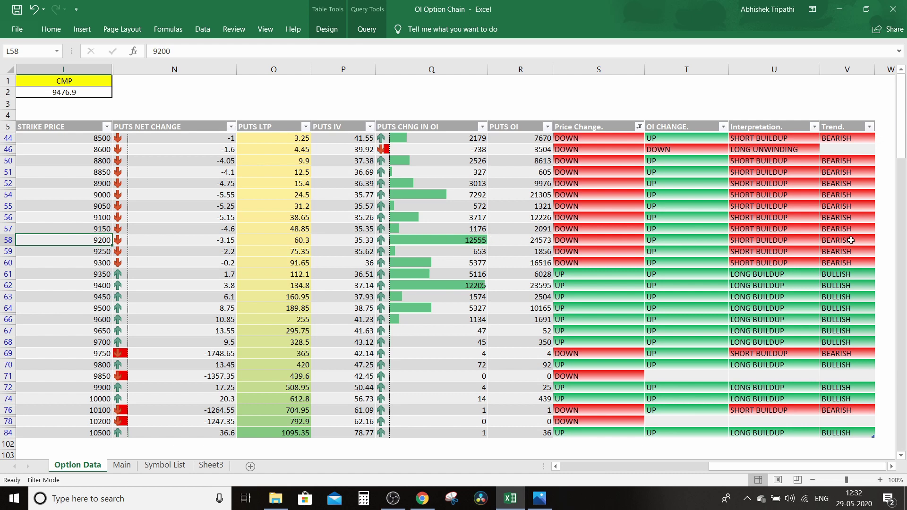
{"action": "left_click", "coordinate": [735, 91]}
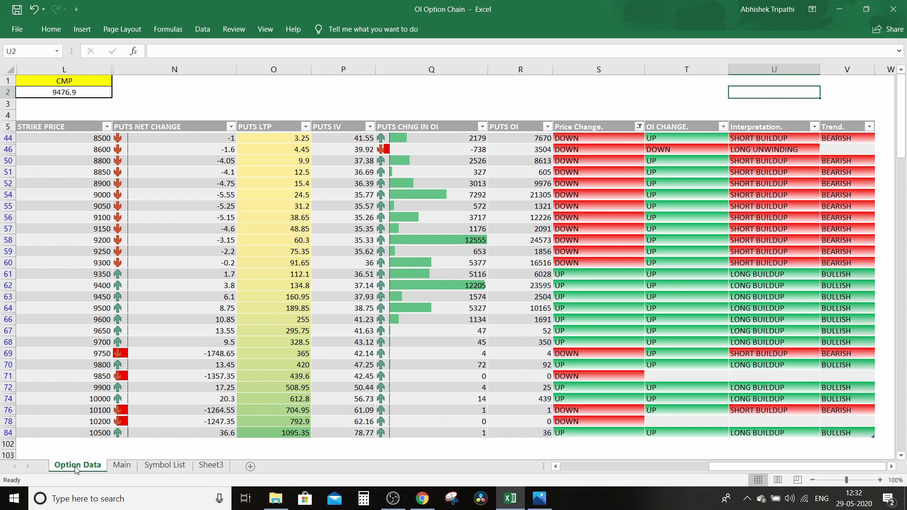
{"action": "left_click", "coordinate": [121, 466]}
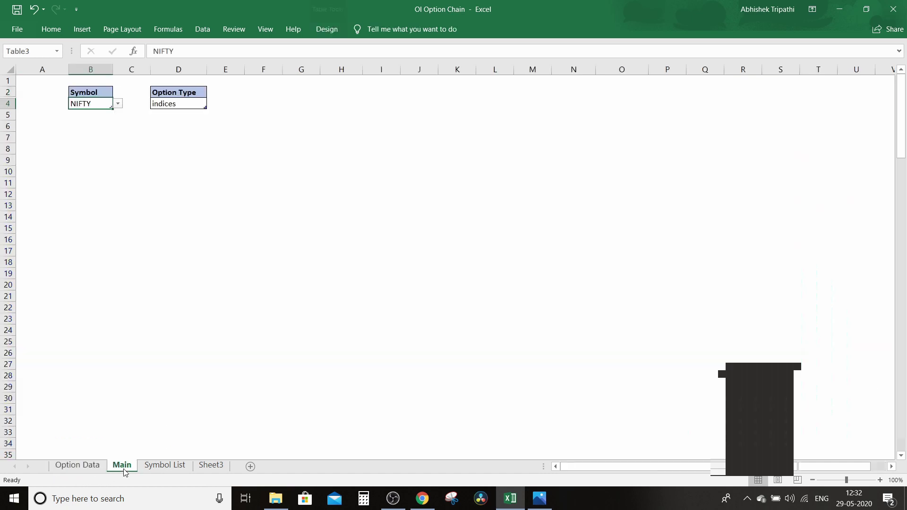
{"action": "left_click", "coordinate": [118, 104]}
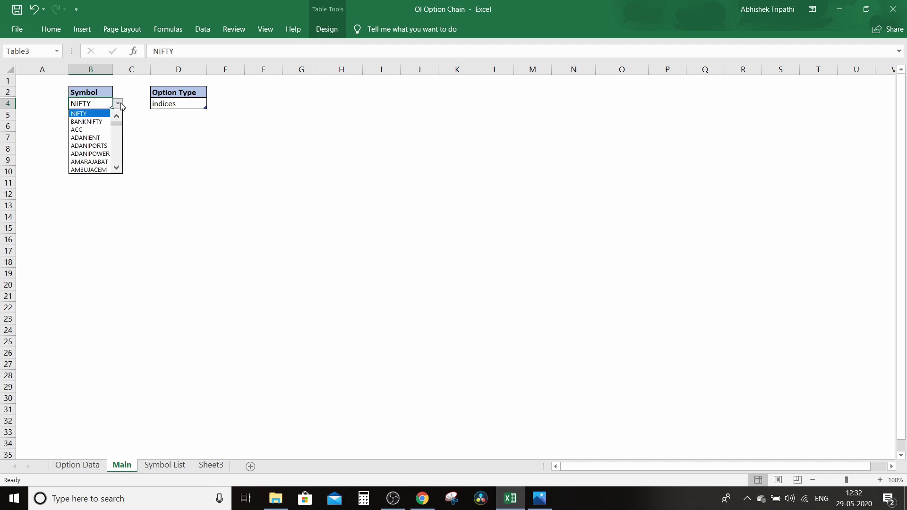
{"action": "left_click", "coordinate": [98, 122]}
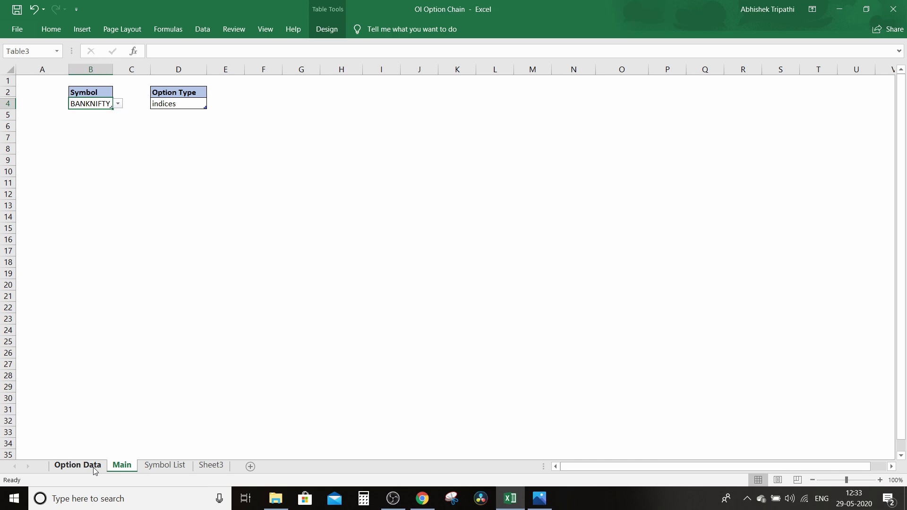
{"action": "left_click", "coordinate": [78, 465]}
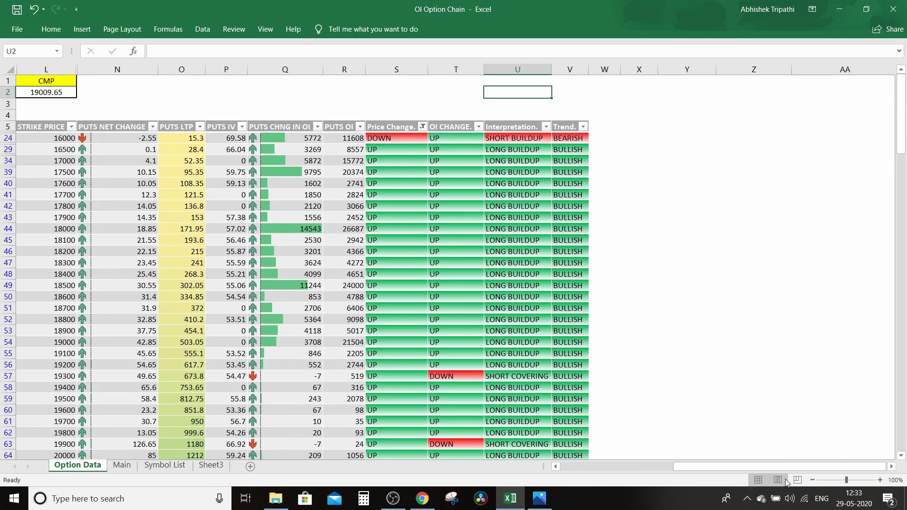
Examine the BANKNIFTY option chain across its calls and puts columns, including open-interest change, interpretation and trend
{"action": "left_click_drag", "start_coordinate": [783, 467], "coordinate": [640, 465]}
{"action": "left_click", "coordinate": [812, 480]}
{"action": "left_click", "coordinate": [812, 480]}
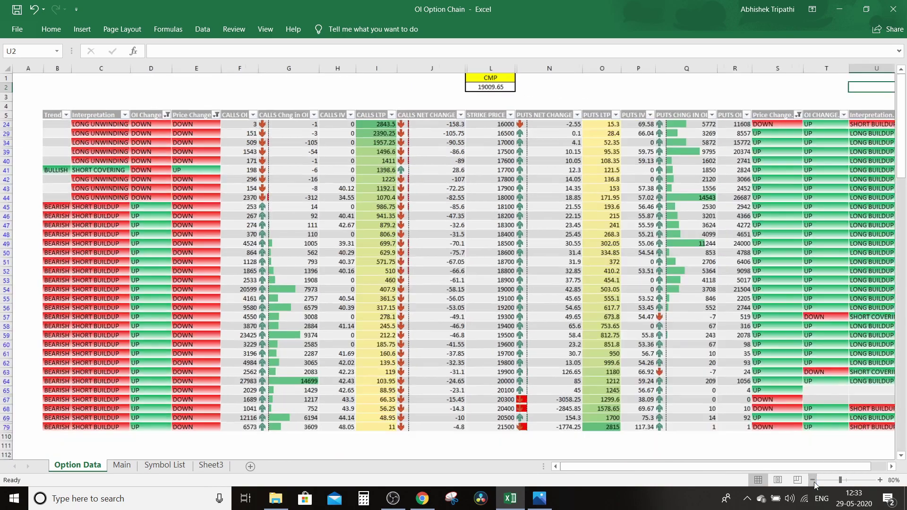
{"action": "left_click", "coordinate": [813, 480]}
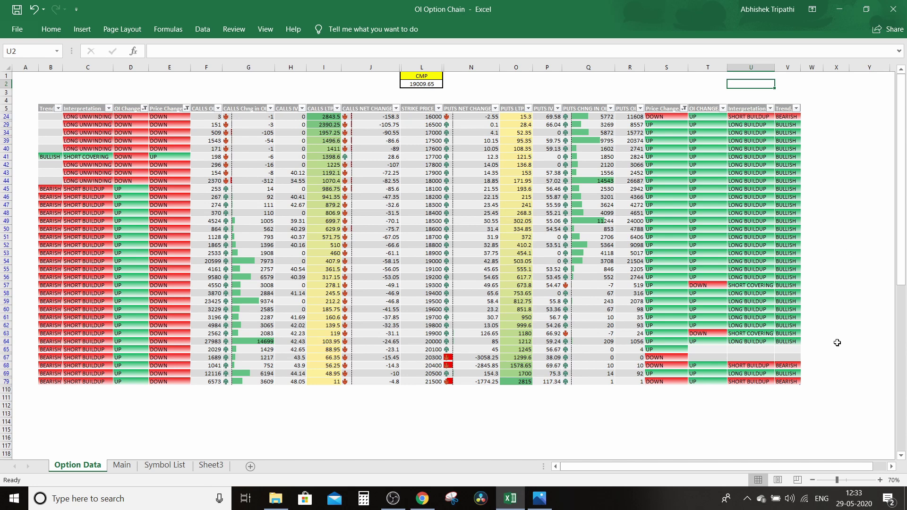
{"action": "left_click", "coordinate": [879, 480]}
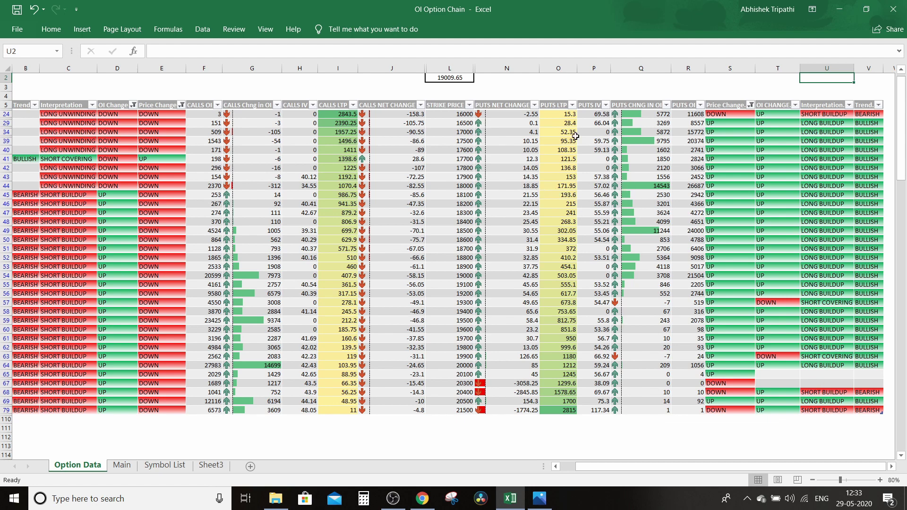
{"action": "left_click_drag", "start_coordinate": [840, 480], "coordinate": [846, 480]}
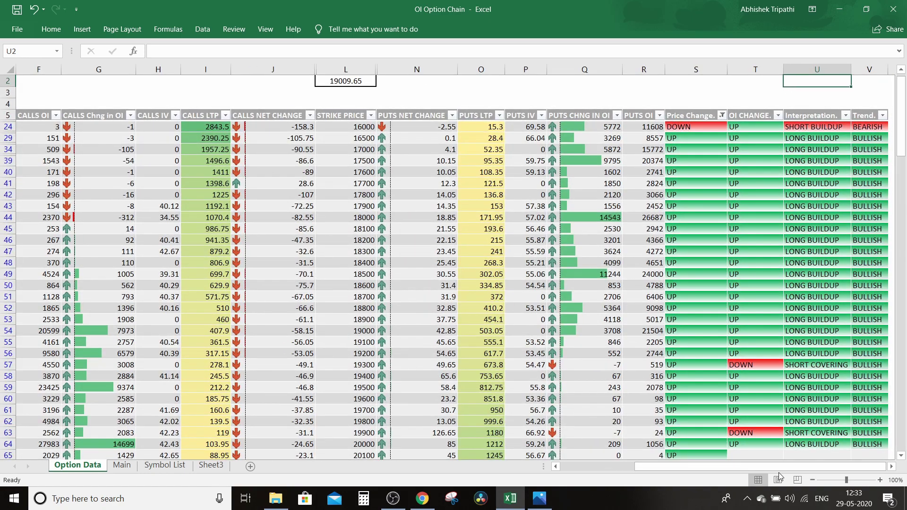
{"action": "scroll", "coordinate": [770, 478], "scroll_direction": "left", "scroll_amount": 3}
{"action": "scroll", "coordinate": [803, 479], "scroll_direction": "right", "scroll_amount": 3}
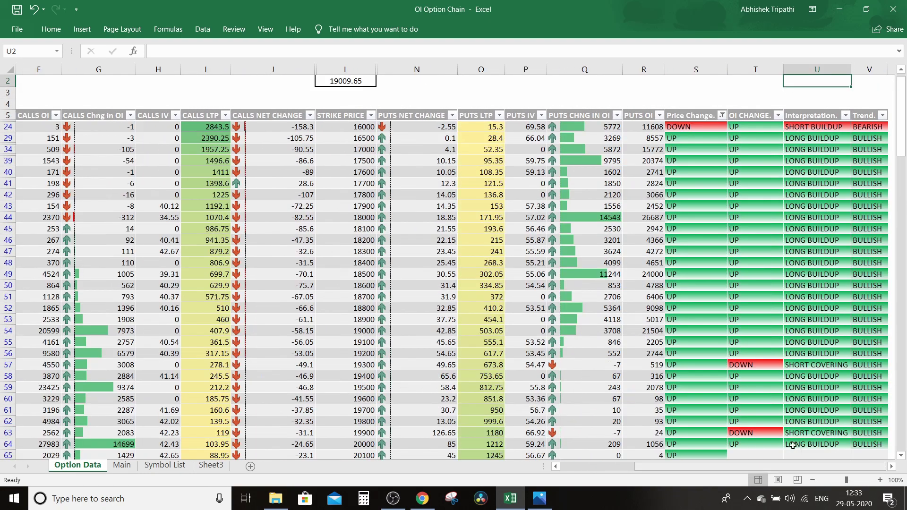
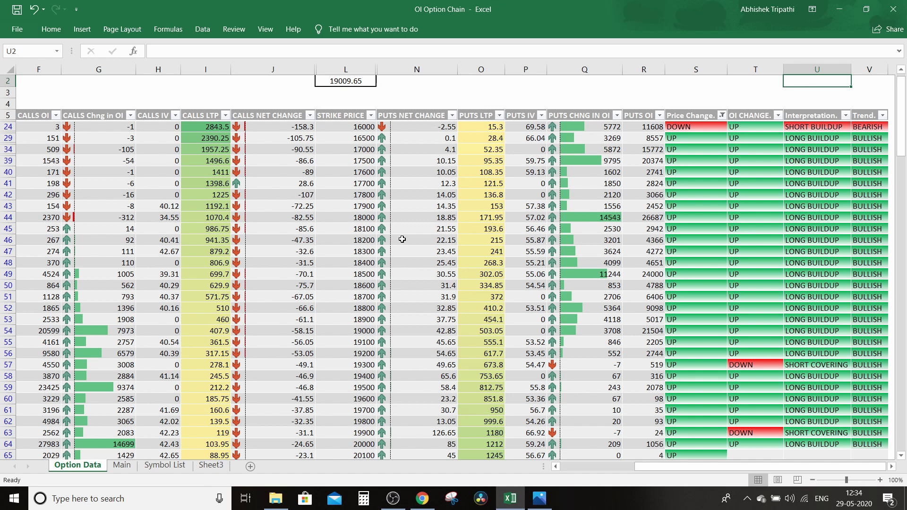
Try to refresh all data connections of the option chain workbook
{"action": "left_click", "coordinate": [202, 31]}
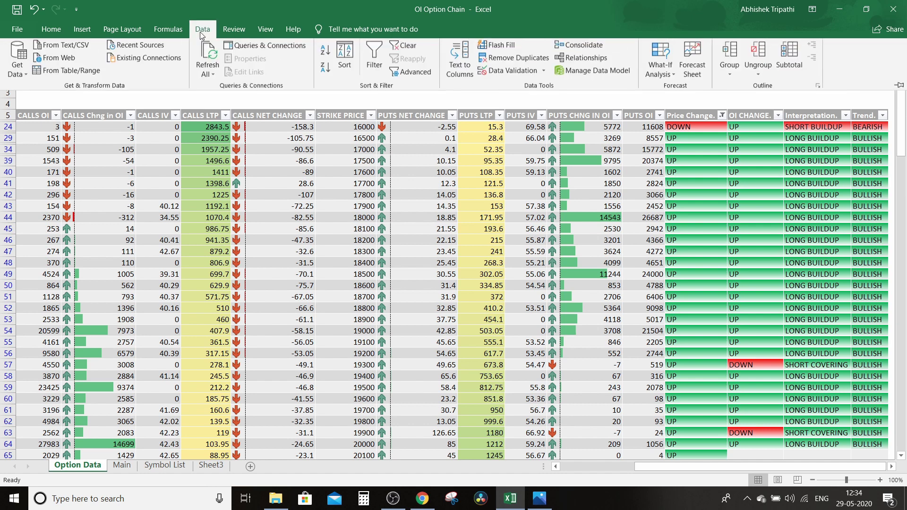
{"action": "left_click", "coordinate": [212, 74]}
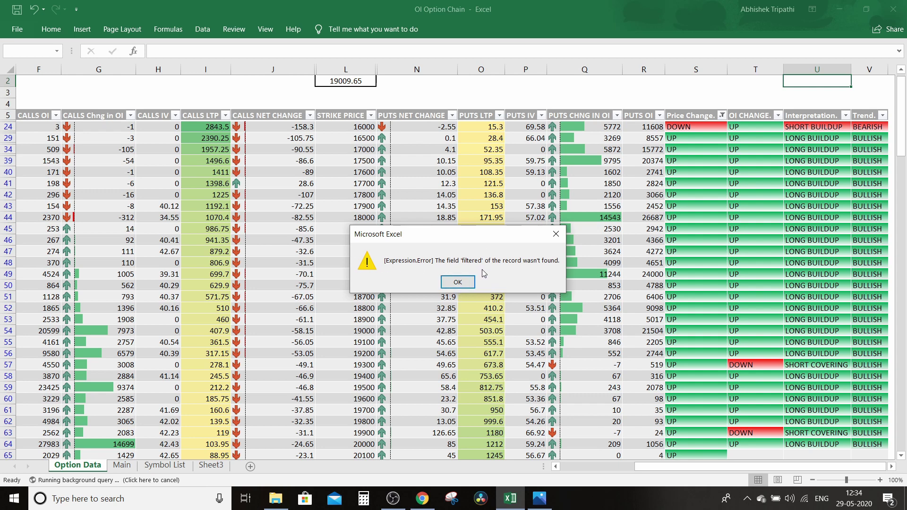
{"action": "left_click", "coordinate": [458, 282]}
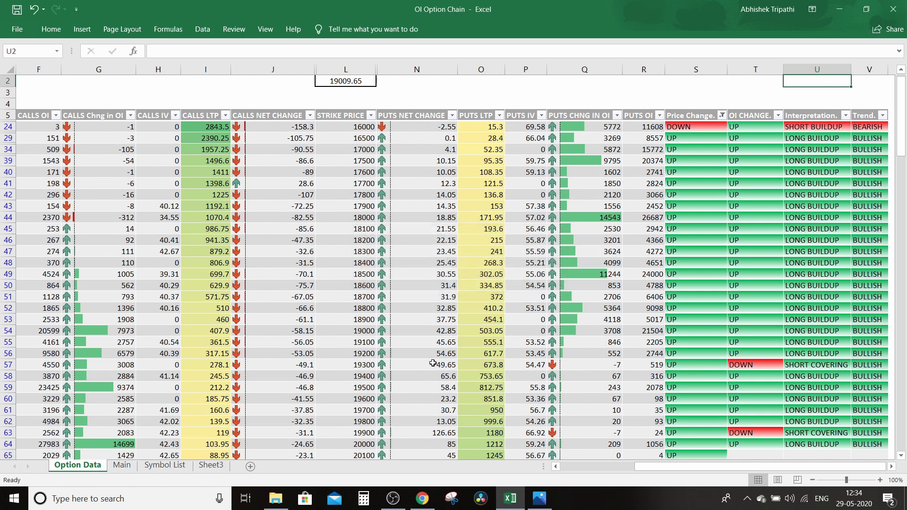
Switch to the NSE option chain page in Chrome and choose BANKNIFTY as the options contract to view
{"action": "left_click", "coordinate": [422, 498]}
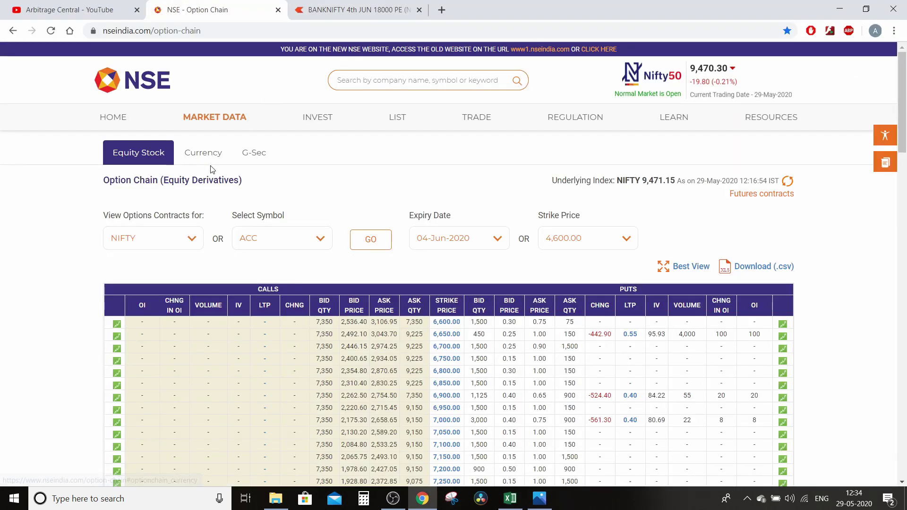
{"action": "left_click", "coordinate": [178, 237]}
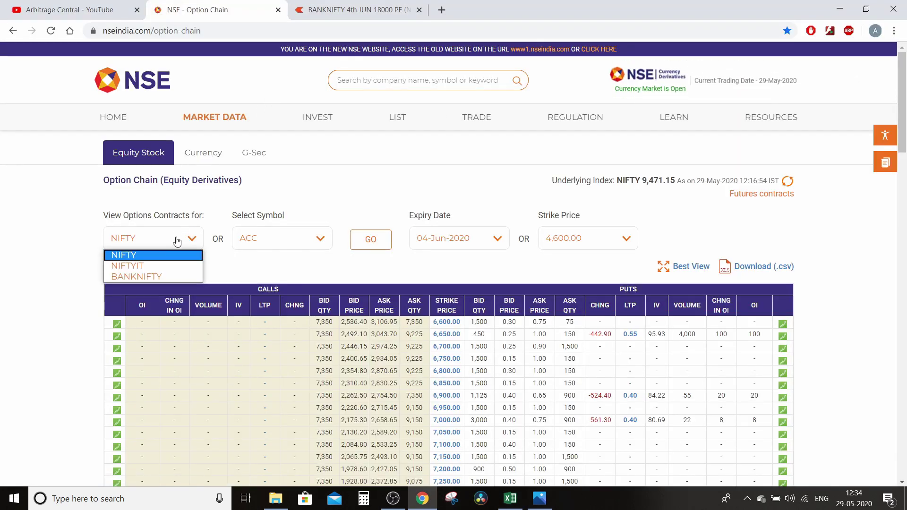
{"action": "left_click", "coordinate": [169, 276]}
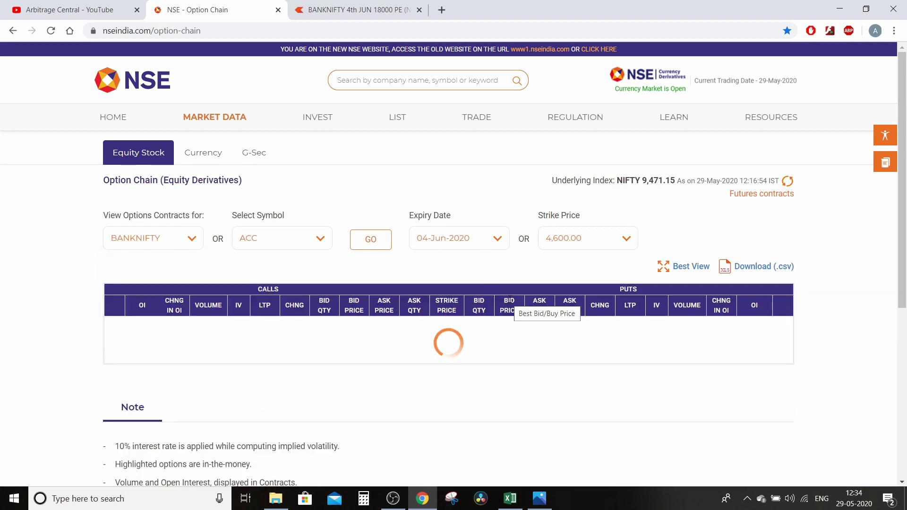
{"action": "scroll", "coordinate": [823, 309], "scroll_direction": "down", "scroll_amount": 4}
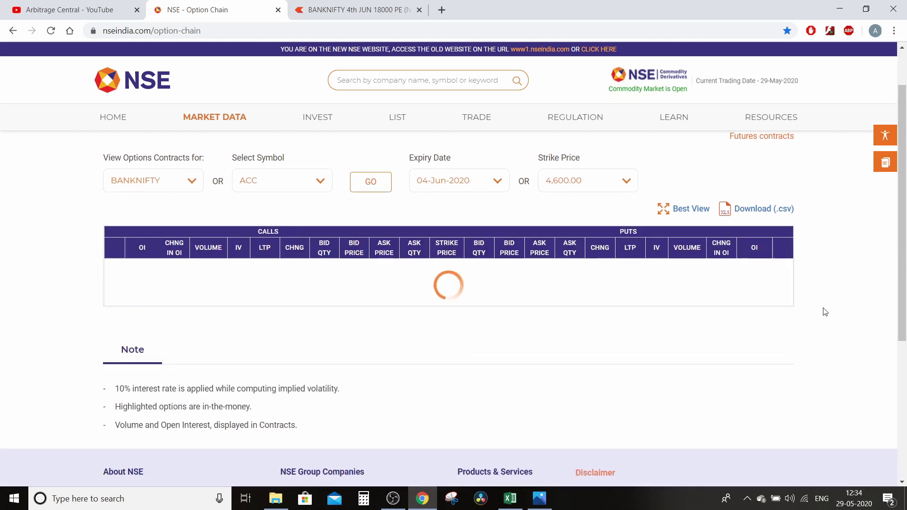
{"action": "scroll", "coordinate": [824, 310], "scroll_direction": "up", "scroll_amount": 4}
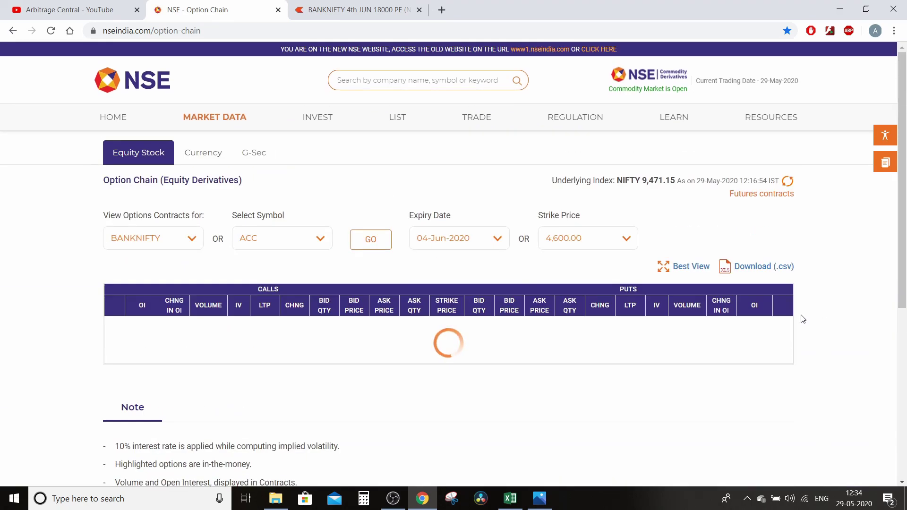
Switch back to the Excel workbook and refresh all its data connections for BANKNIFTY
{"action": "left_click", "coordinate": [510, 498]}
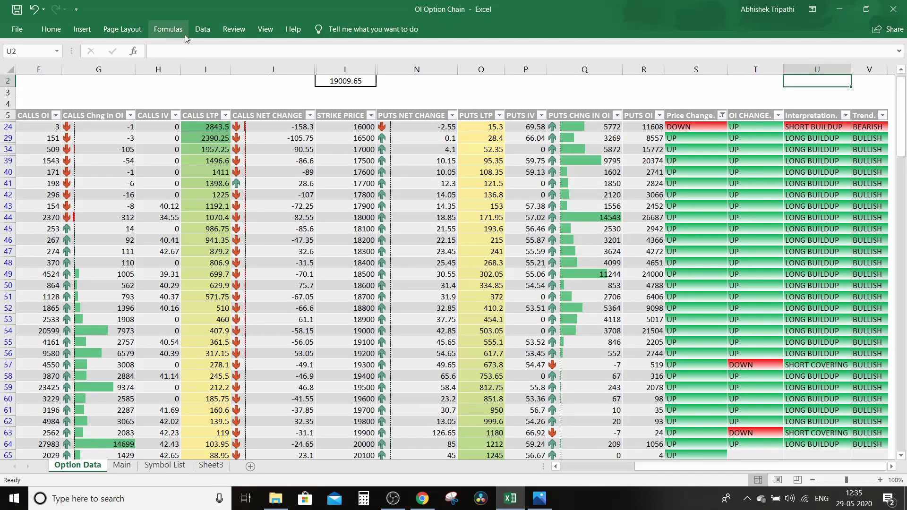
{"action": "left_click", "coordinate": [202, 30]}
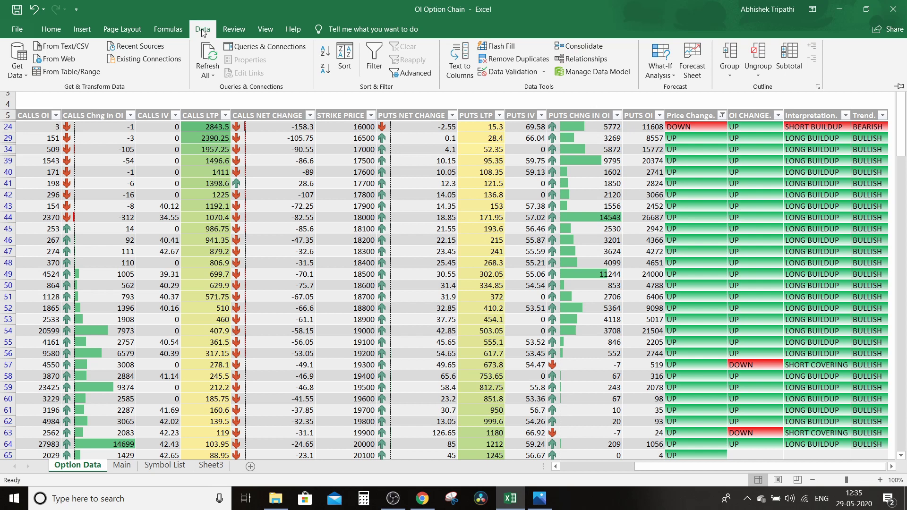
{"action": "left_click", "coordinate": [207, 53]}
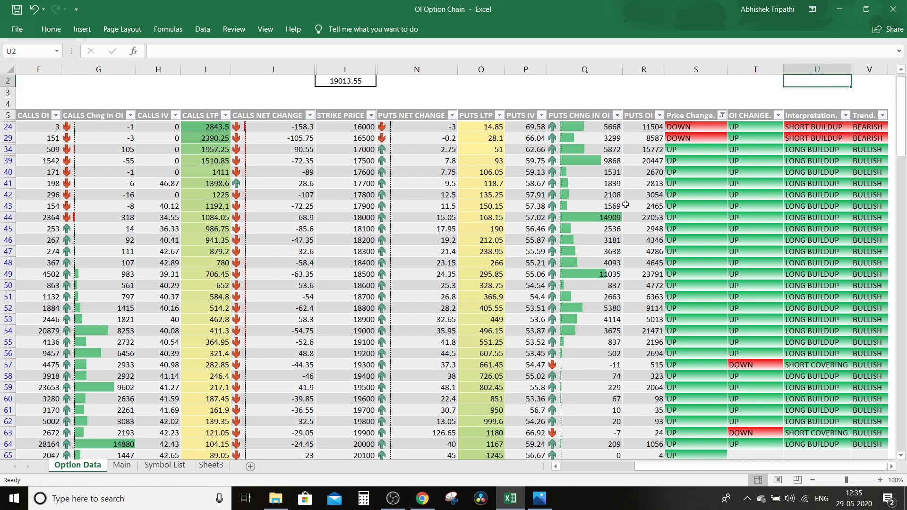
Set the OptionChain query behind the option table to refresh automatically every 1 minute
{"action": "left_click", "coordinate": [202, 29]}
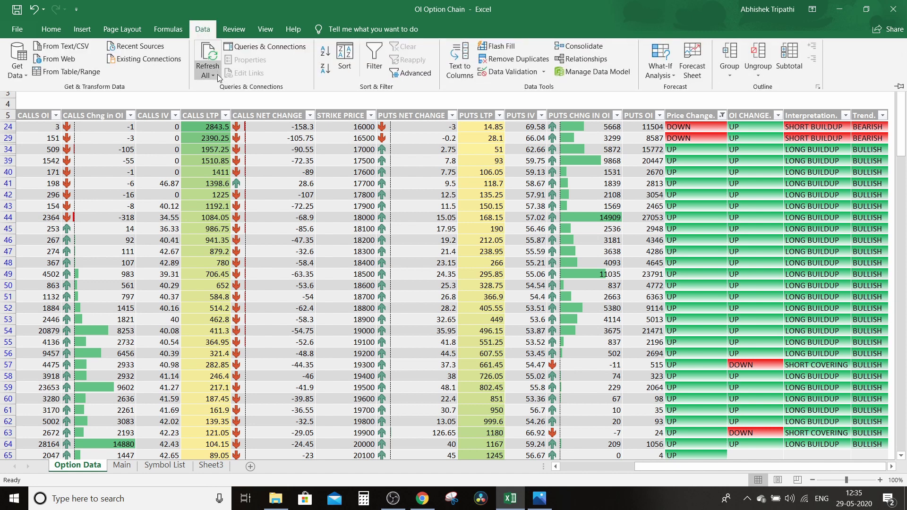
{"action": "left_click", "coordinate": [217, 76]}
{"action": "left_click", "coordinate": [414, 126]}
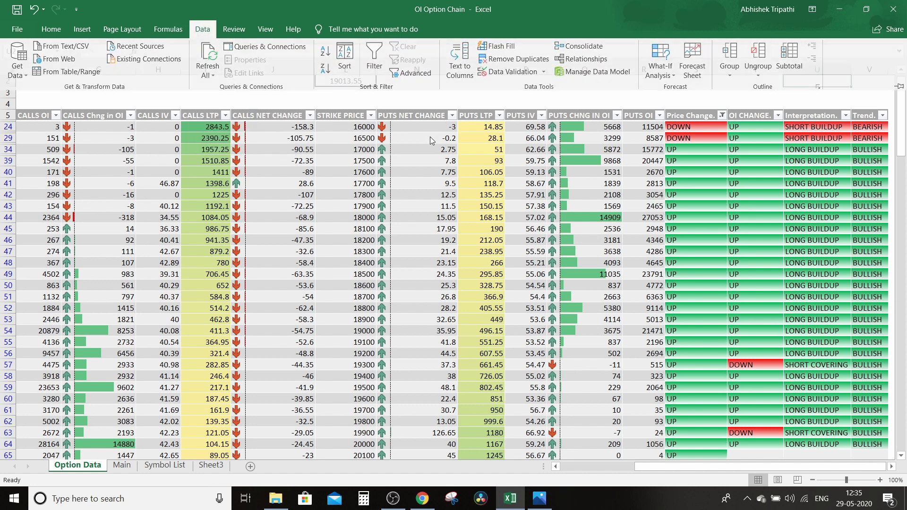
{"action": "left_click", "coordinate": [430, 137]}
{"action": "left_click", "coordinate": [211, 33]}
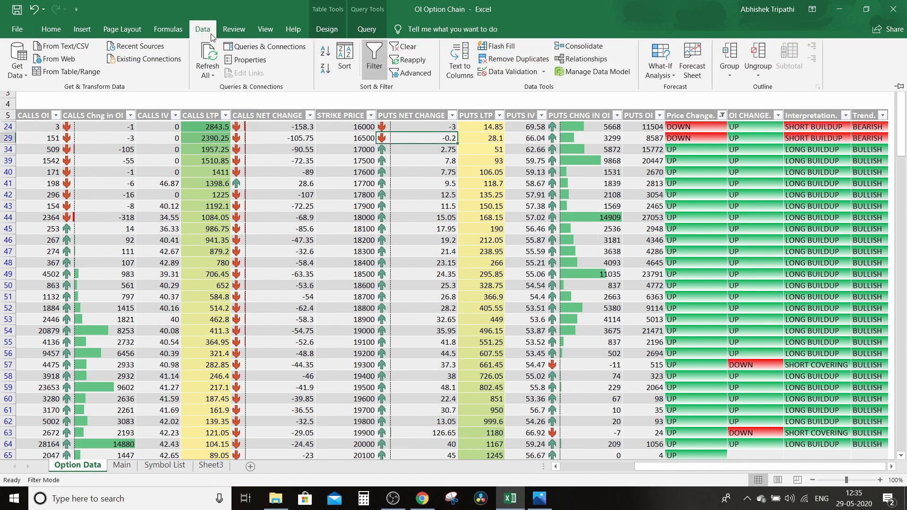
{"action": "left_click", "coordinate": [211, 72]}
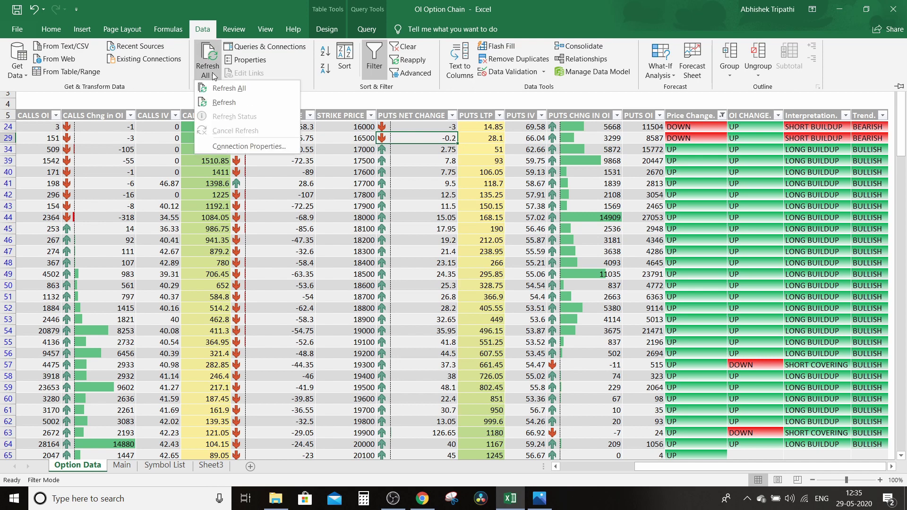
{"action": "left_click", "coordinate": [228, 147]}
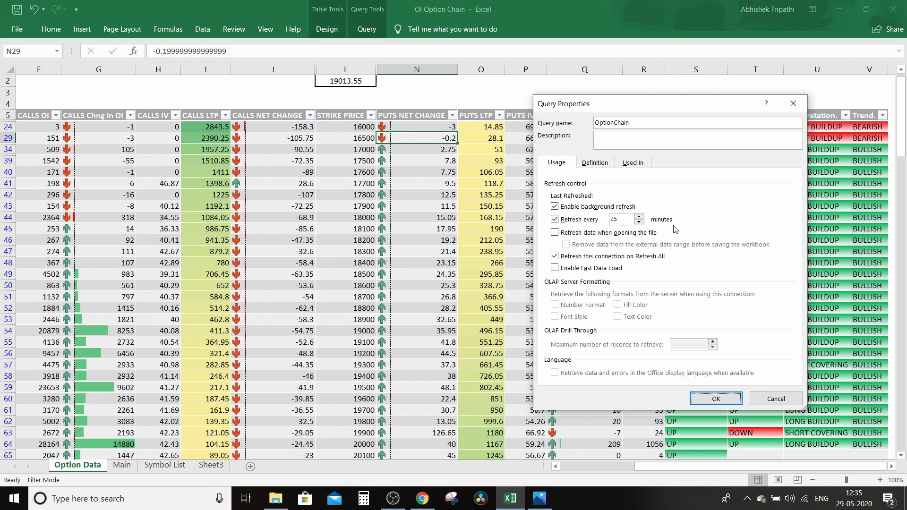
{"action": "double_click", "coordinate": [625, 219]}
{"action": "type", "text": "1"}
{"action": "left_click", "coordinate": [716, 399]}
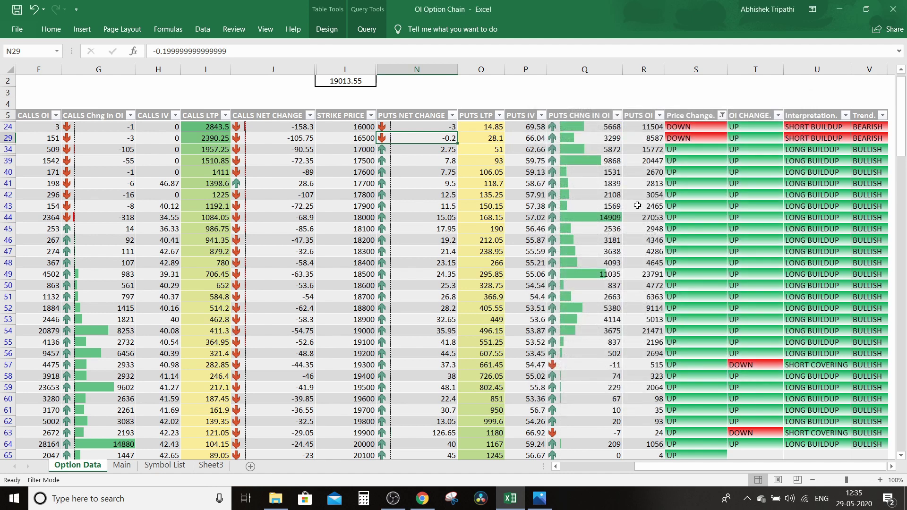
{"action": "left_click", "coordinate": [550, 86]}
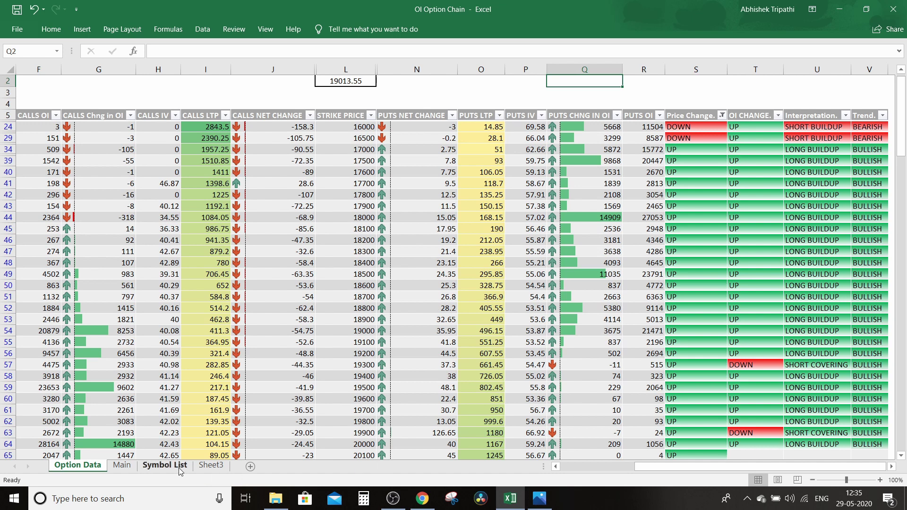
Set the Main sheet's symbol to AUROPHARMA and view its calls columns from Trend onward on the Option Data sheet
{"action": "left_click", "coordinate": [119, 467]}
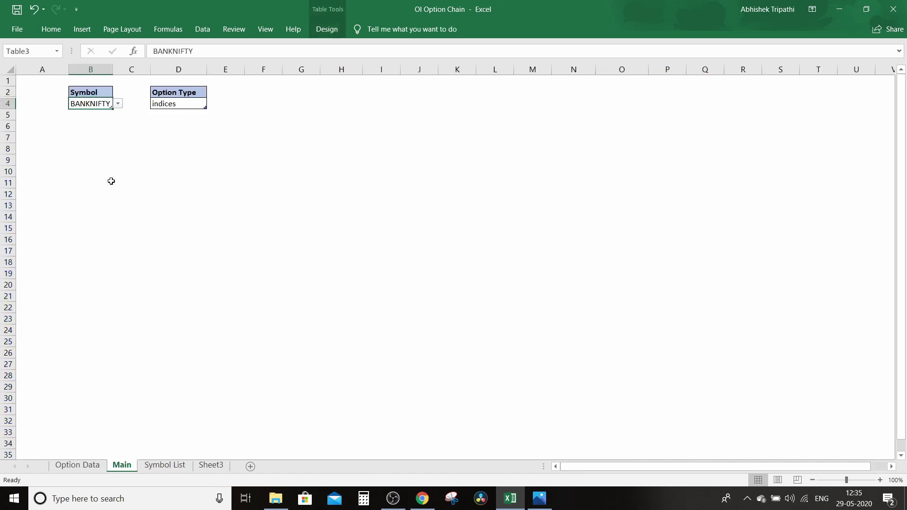
{"action": "left_click", "coordinate": [117, 104]}
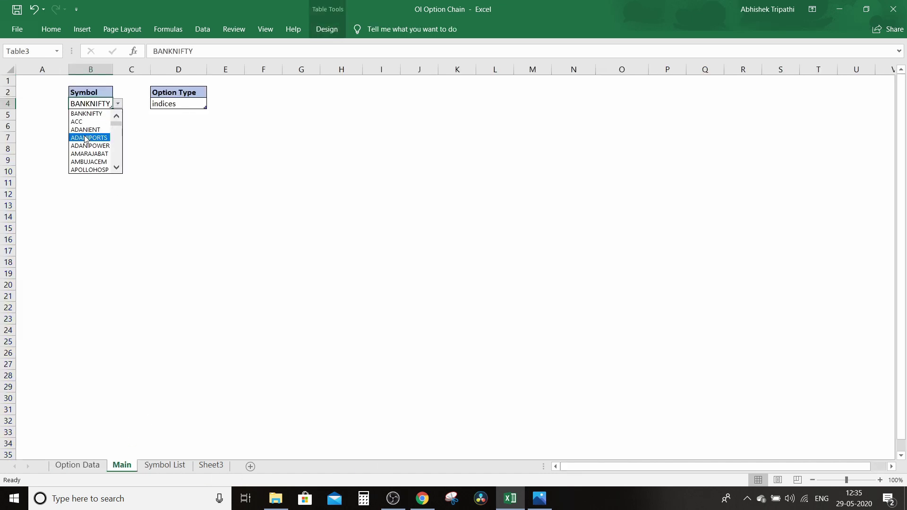
{"action": "mouse_move", "coordinate": [117, 126]}
{"action": "left_mouse_down"}
{"action": "mouse_move", "coordinate": [116, 167]}
{"action": "mouse_move", "coordinate": [116, 128]}
{"action": "left_mouse_up"}
{"action": "left_click", "coordinate": [96, 117]}
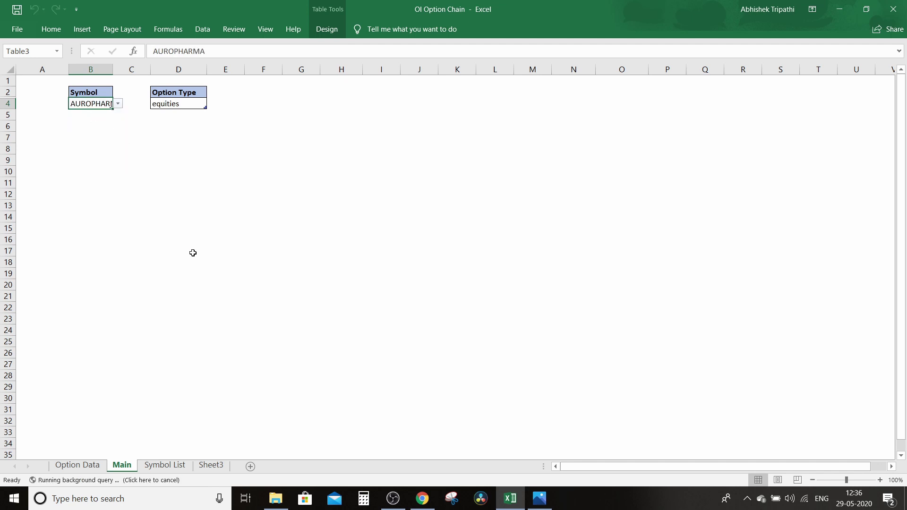
{"action": "left_click", "coordinate": [97, 466]}
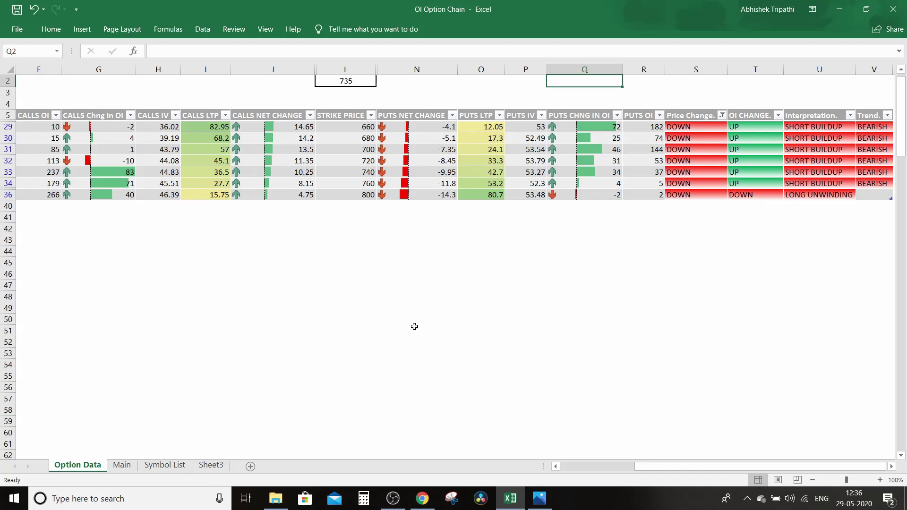
{"action": "left_click_drag", "start_coordinate": [670, 466], "coordinate": [594, 465]}
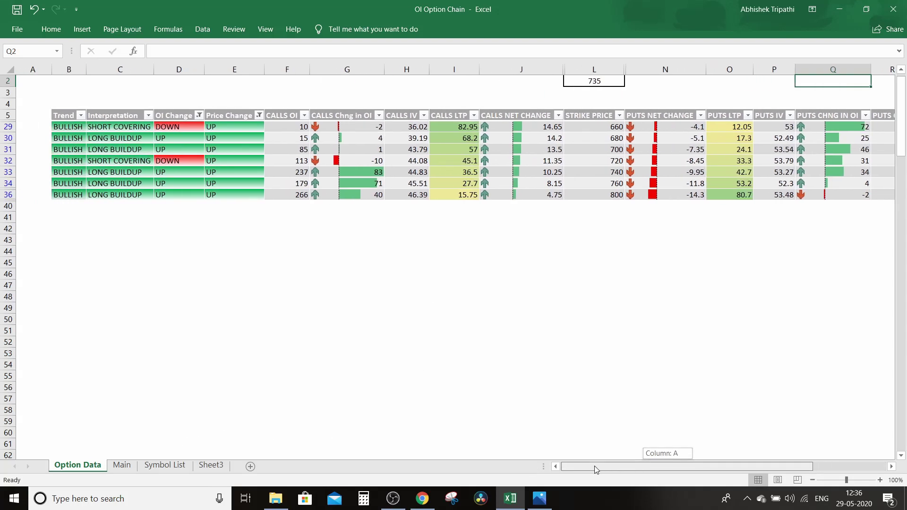
Reduce the Option Data sheet's zoom to 80% to view more of the calls and puts columns together
{"action": "left_click", "coordinate": [813, 480]}
{"action": "left_click", "coordinate": [813, 480]}
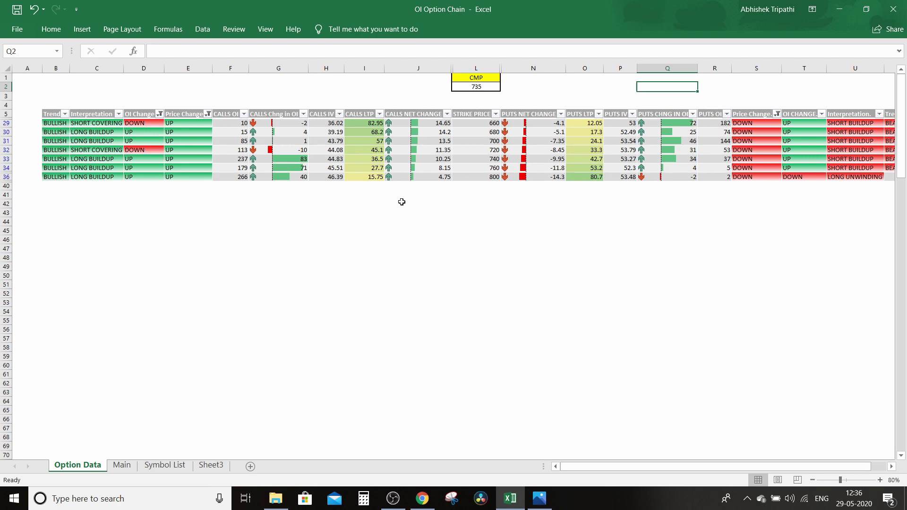
Switch to the Kite chart in Chrome, search for auropharma and load the NSE chart of AUROPHARMA
{"action": "left_click", "coordinate": [431, 498]}
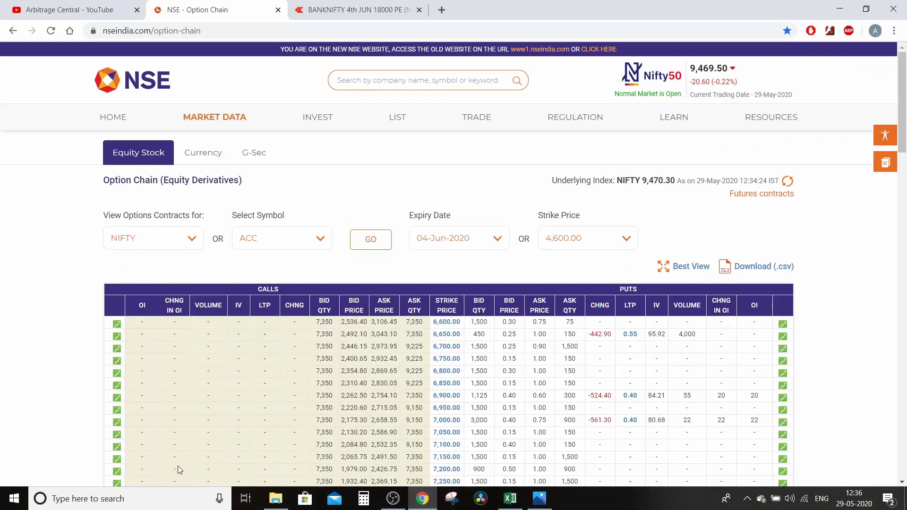
{"action": "left_click", "coordinate": [81, 13]}
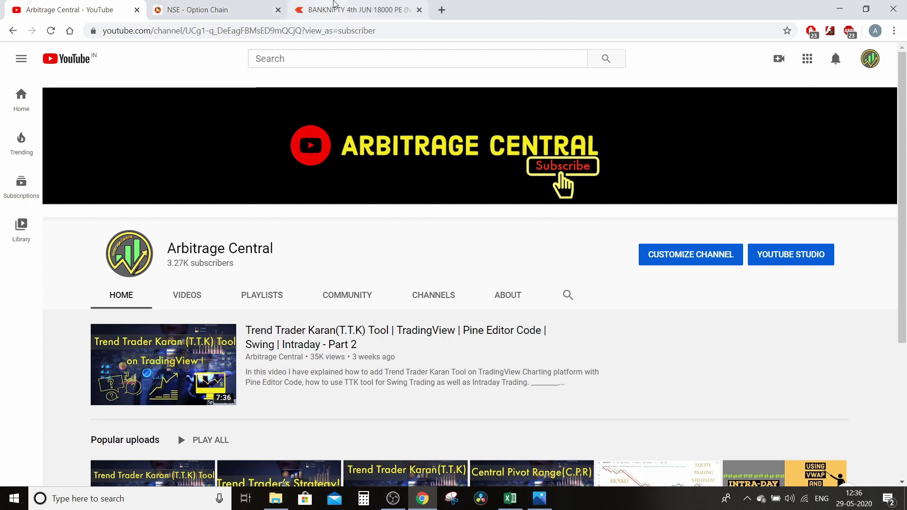
{"action": "left_click", "coordinate": [349, 10]}
{"action": "left_click", "coordinate": [355, 89]}
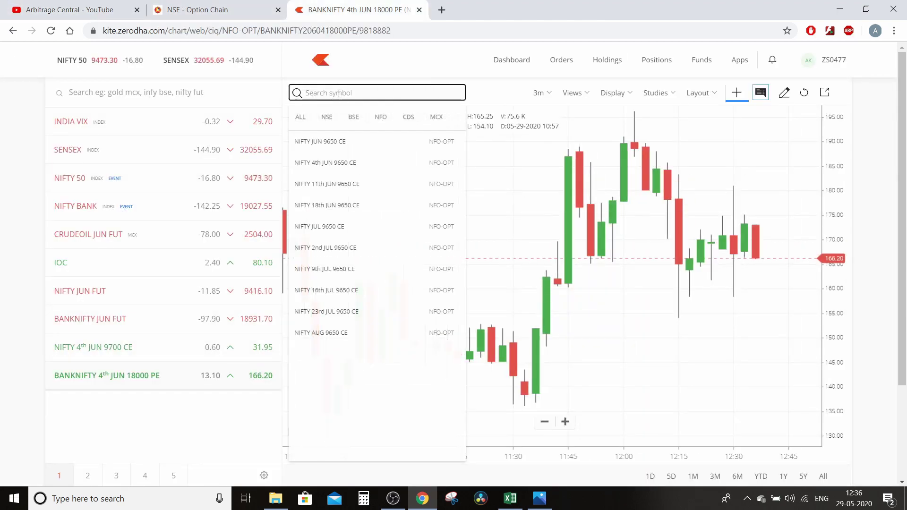
{"action": "type", "text": "aur"}
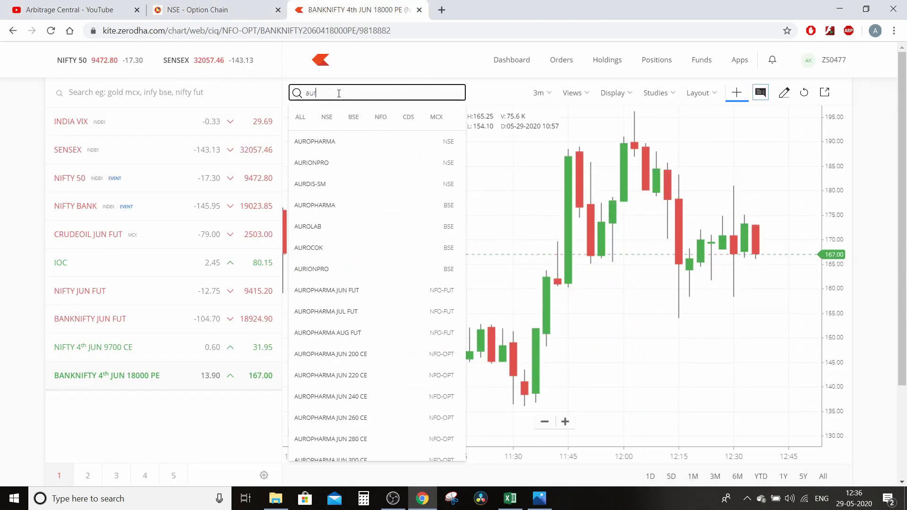
{"action": "type", "text": "opharma"}
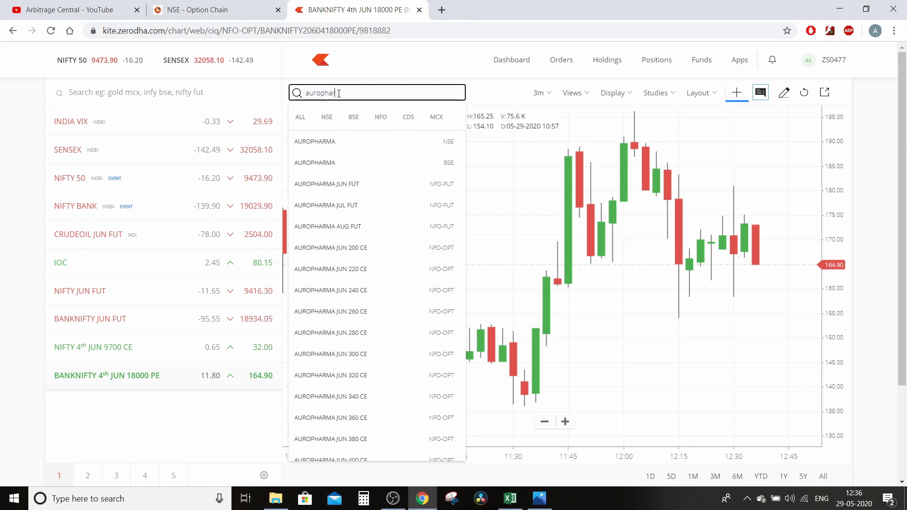
{"action": "left_click", "coordinate": [356, 142]}
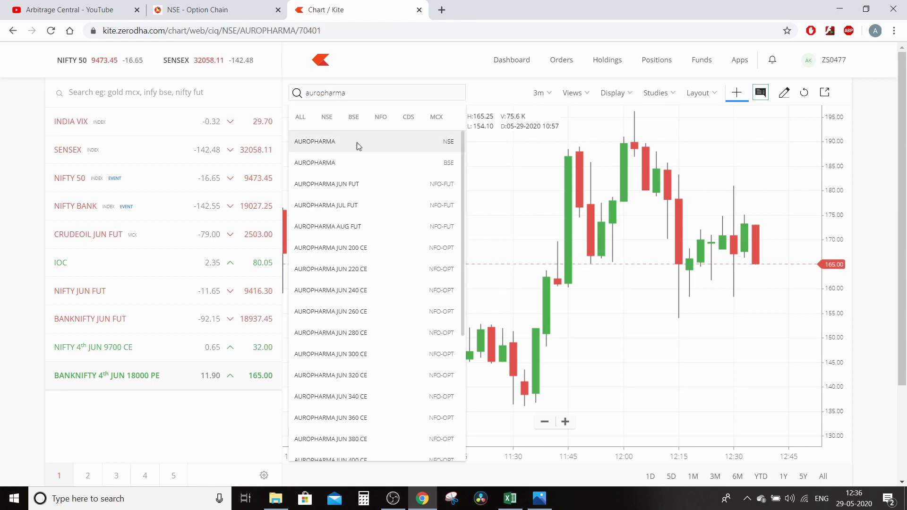
Examine AUROPHARMA's 3-minute price movement on 28 and 29 May and compare it with the option data in the Excel workbook
{"action": "scroll", "coordinate": [706, 241], "scroll_direction": "up", "scroll_amount": 2}
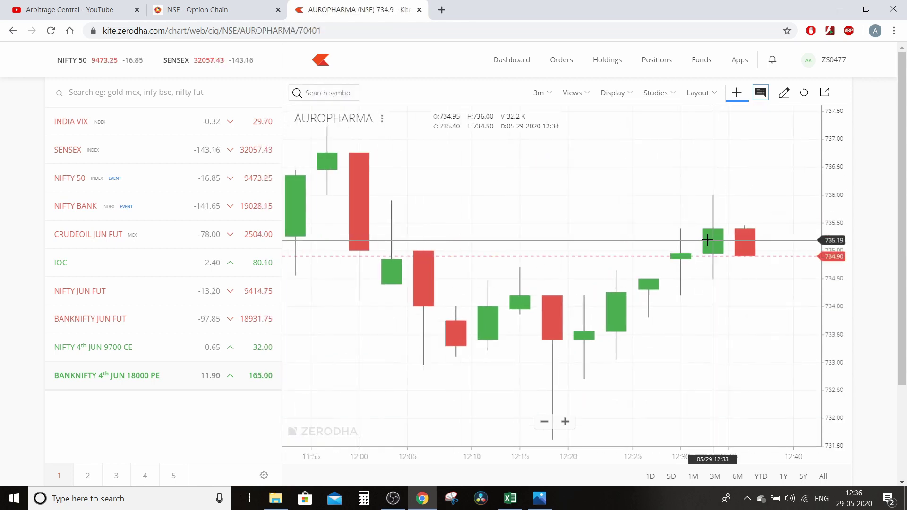
{"action": "scroll", "coordinate": [707, 240], "scroll_direction": "down", "scroll_amount": 5}
{"action": "scroll", "coordinate": [708, 240], "scroll_direction": "down", "scroll_amount": 3}
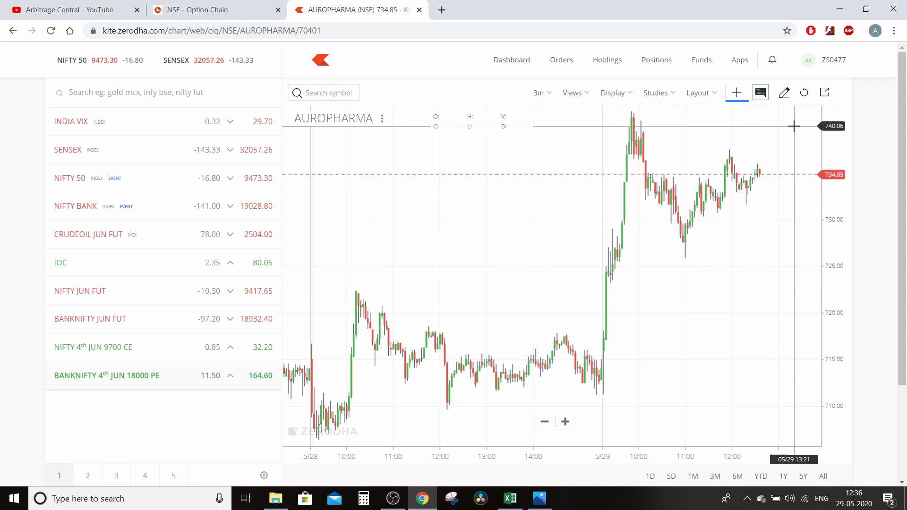
{"action": "scroll", "coordinate": [755, 219], "scroll_direction": "up", "scroll_amount": 5}
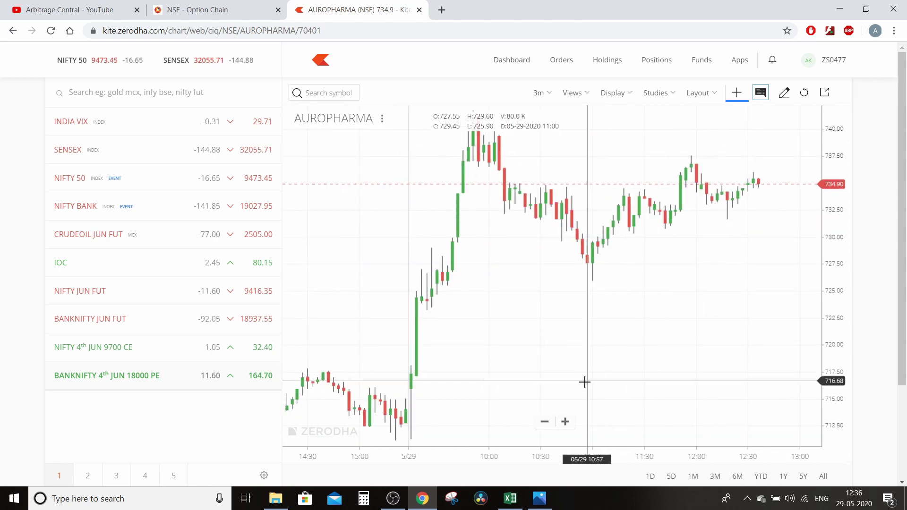
{"action": "left_click_drag", "start_coordinate": [658, 122], "coordinate": [673, 192]}
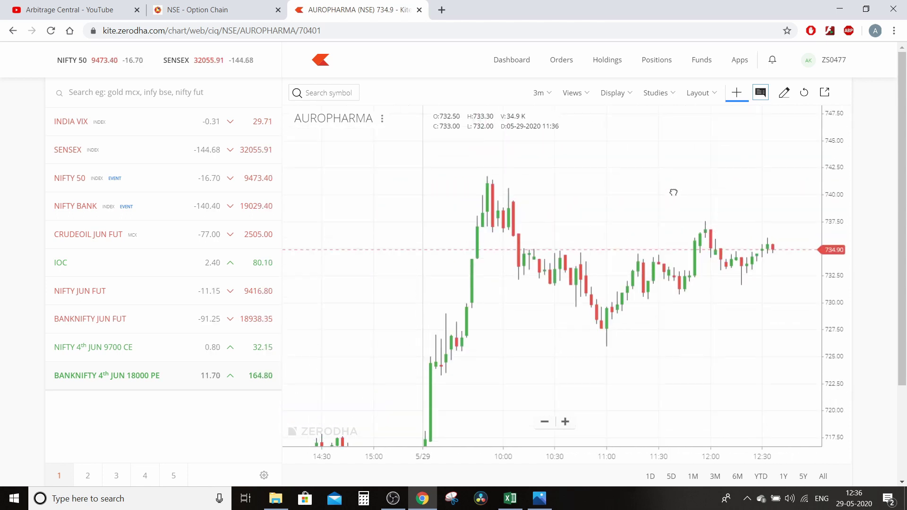
{"action": "left_click", "coordinate": [510, 498]}
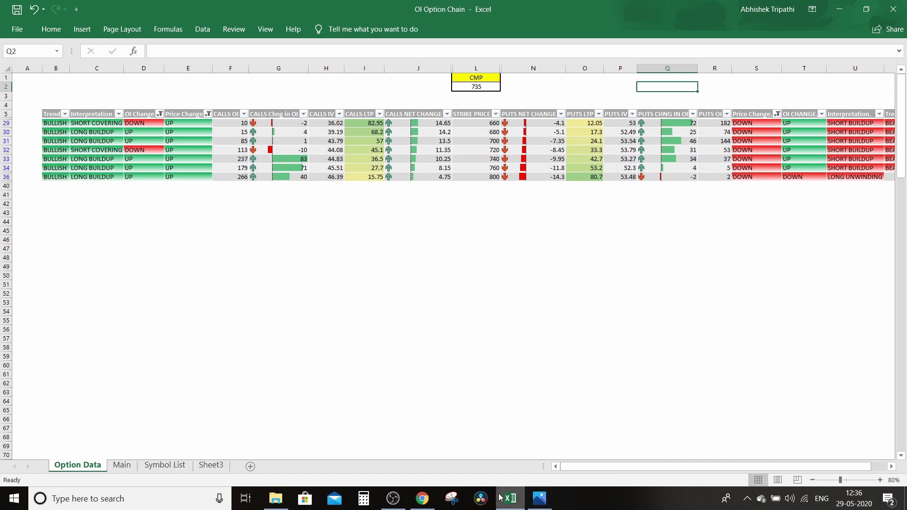
{"action": "left_click", "coordinate": [422, 498]}
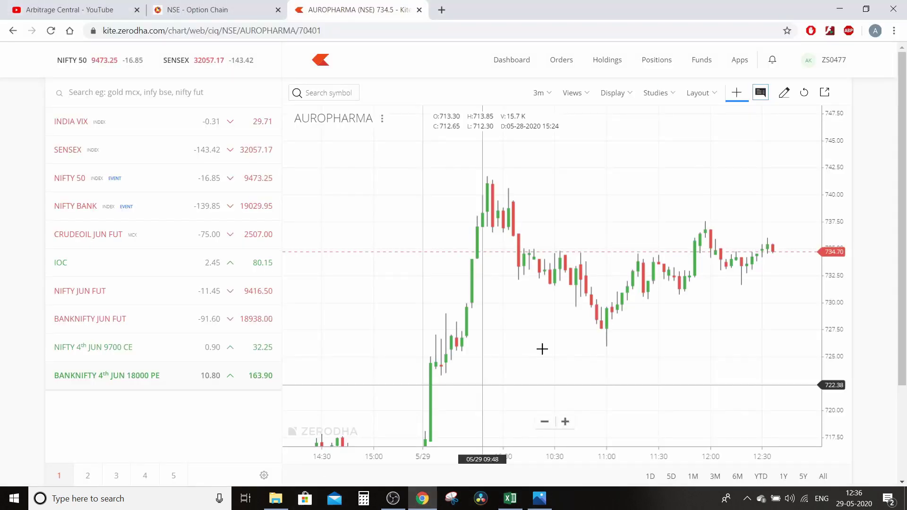
{"action": "left_click_drag", "start_coordinate": [657, 236], "coordinate": [738, 185]}
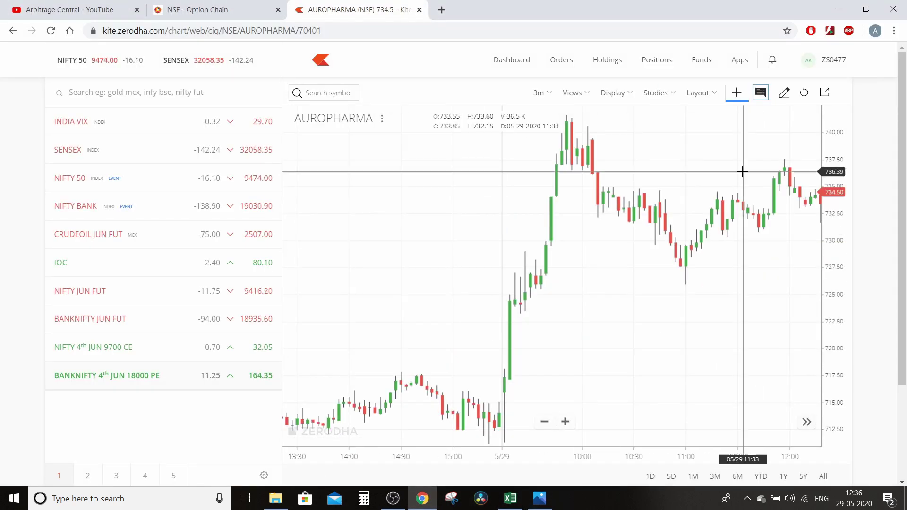
Switch back to the Excel workbook, set the Main sheet's symbol to BANKNIFTY and review its calls and puts columns on the Option Data sheet
{"action": "left_click", "coordinate": [518, 498]}
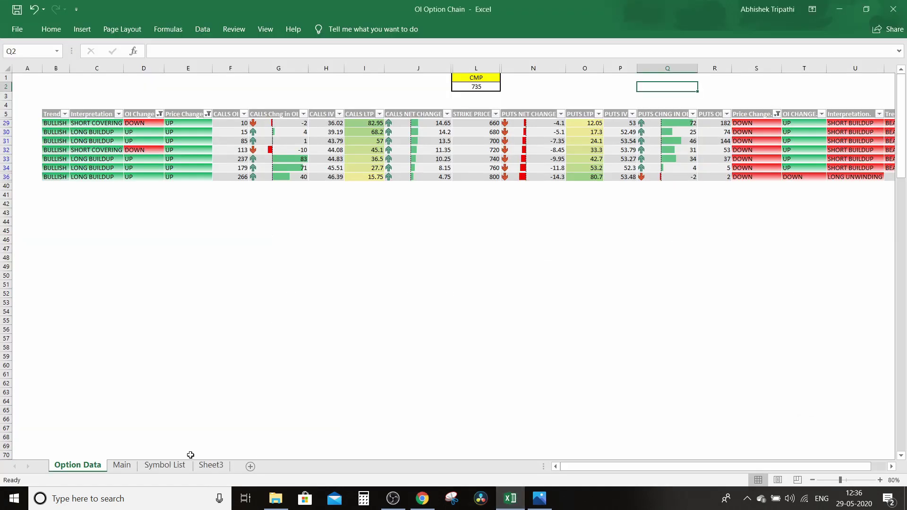
{"action": "left_click", "coordinate": [124, 466]}
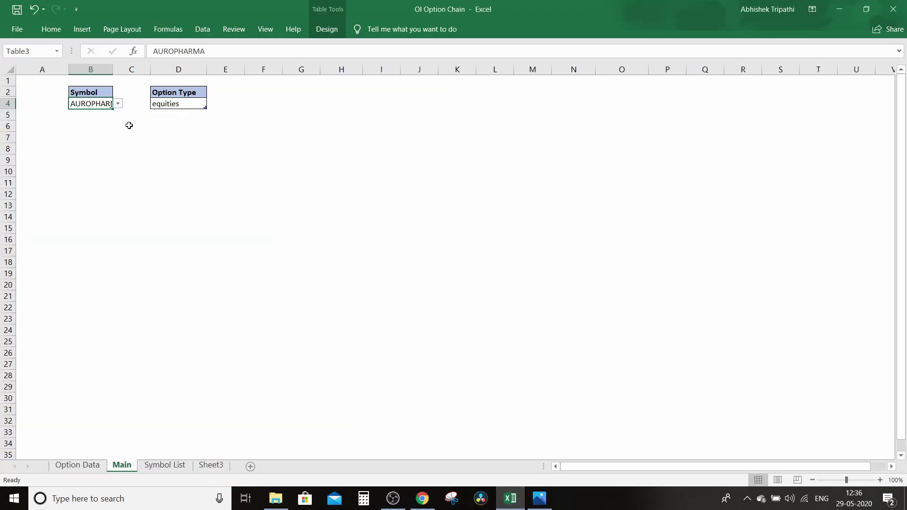
{"action": "left_click", "coordinate": [118, 104]}
{"action": "left_click", "coordinate": [118, 117]}
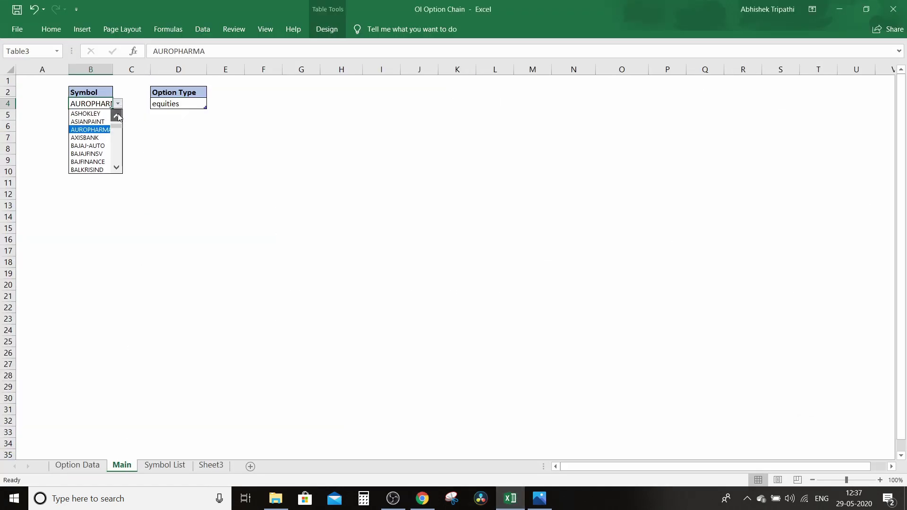
{"action": "left_click", "coordinate": [90, 166]}
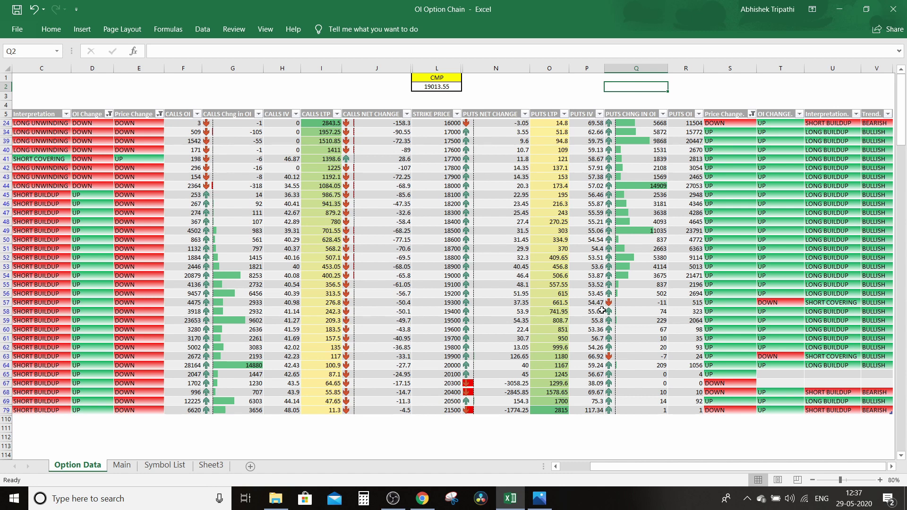
{"action": "left_click_drag", "start_coordinate": [600, 465], "coordinate": [571, 466]}
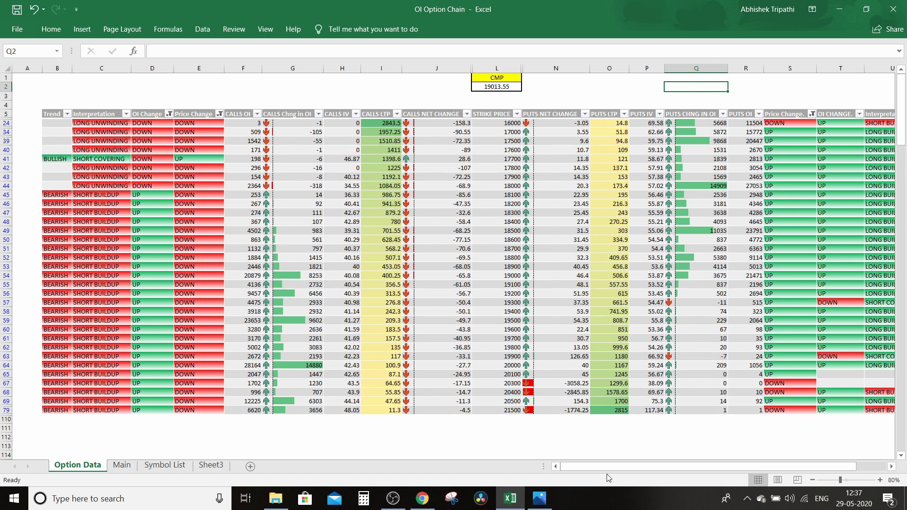
{"action": "left_click_drag", "start_coordinate": [621, 471], "coordinate": [650, 471]}
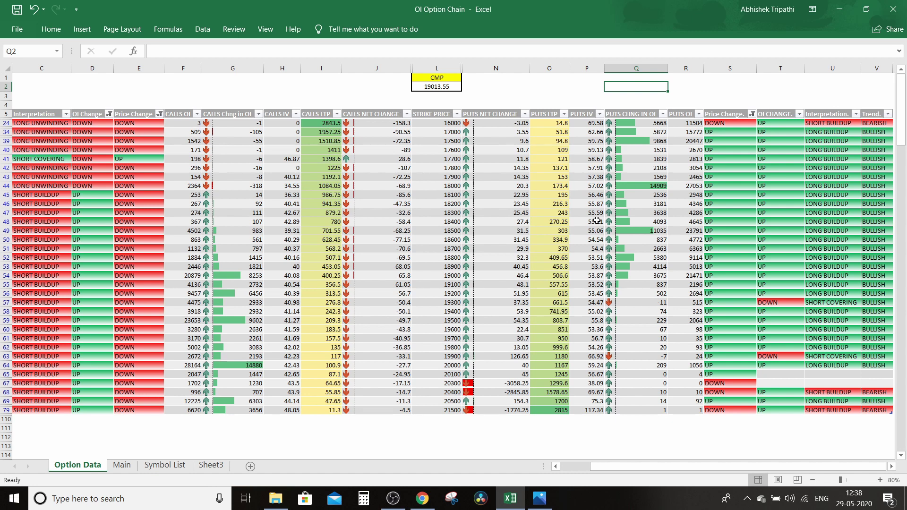
Switch to the Kite chart in Chrome and view the latest AUROPHARMA candles
{"action": "left_click", "coordinate": [421, 498]}
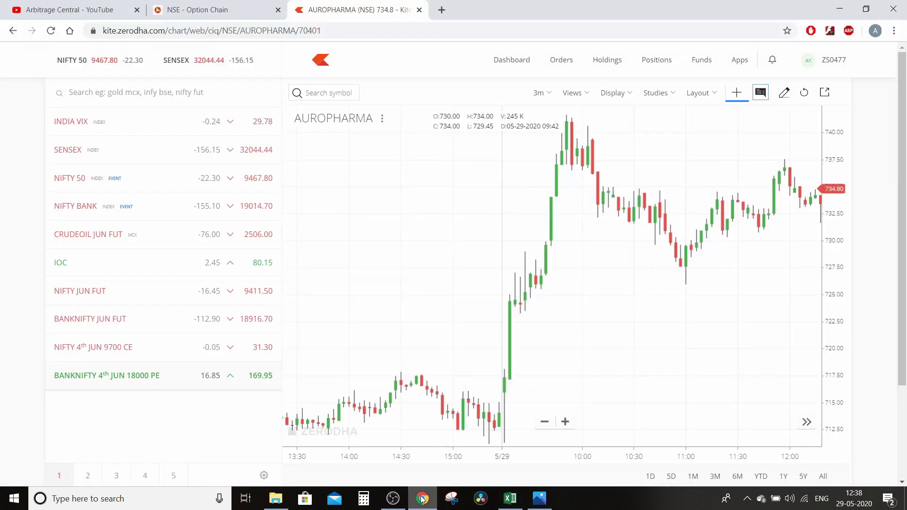
{"action": "left_click_drag", "start_coordinate": [785, 267], "coordinate": [684, 251]}
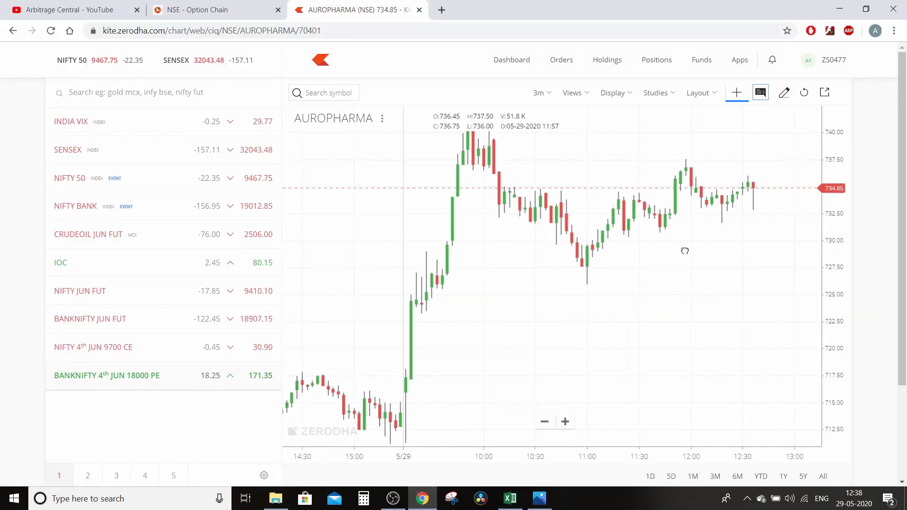